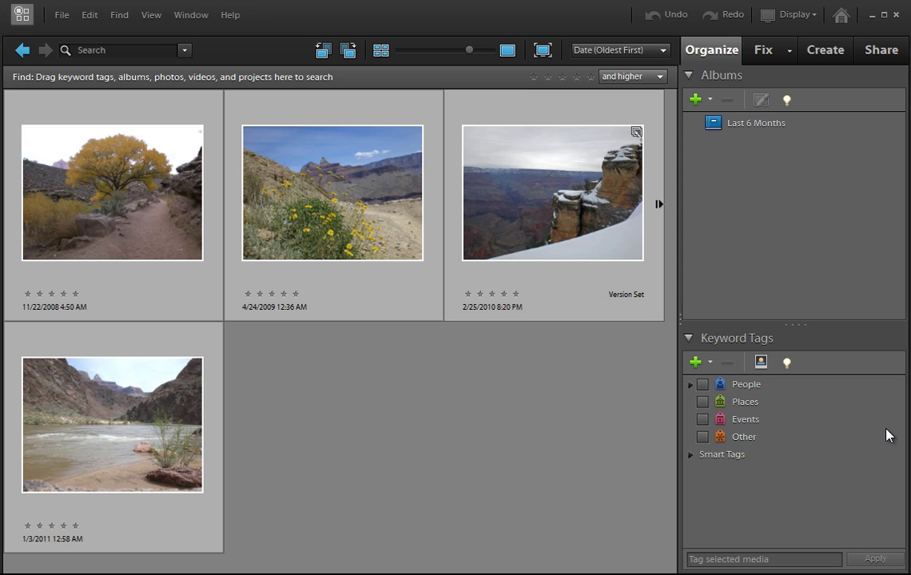
# Step: Send the four selected Grand Canyon photos to Full Photo Edit from the Fix dropdown
pyautogui.rightClick(554, 192)
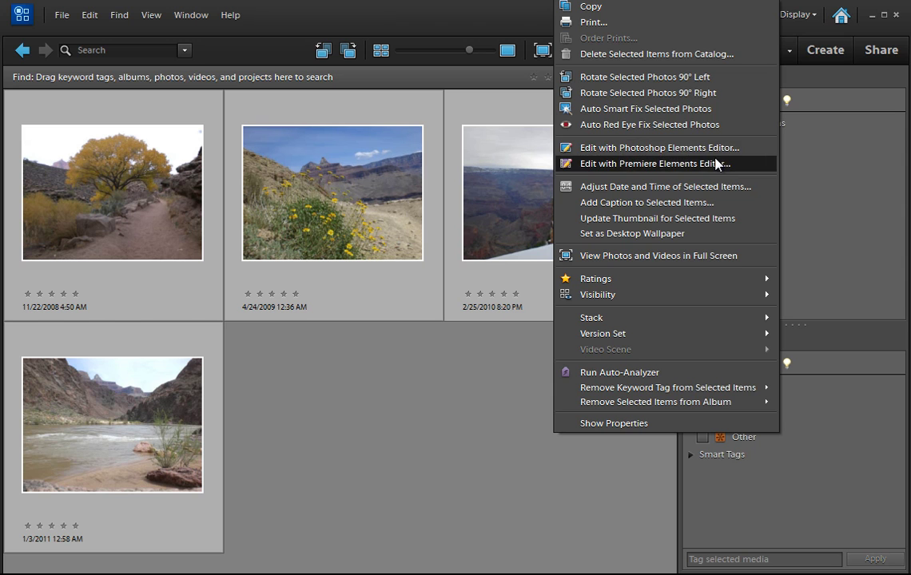
pyautogui.click(512, 16)
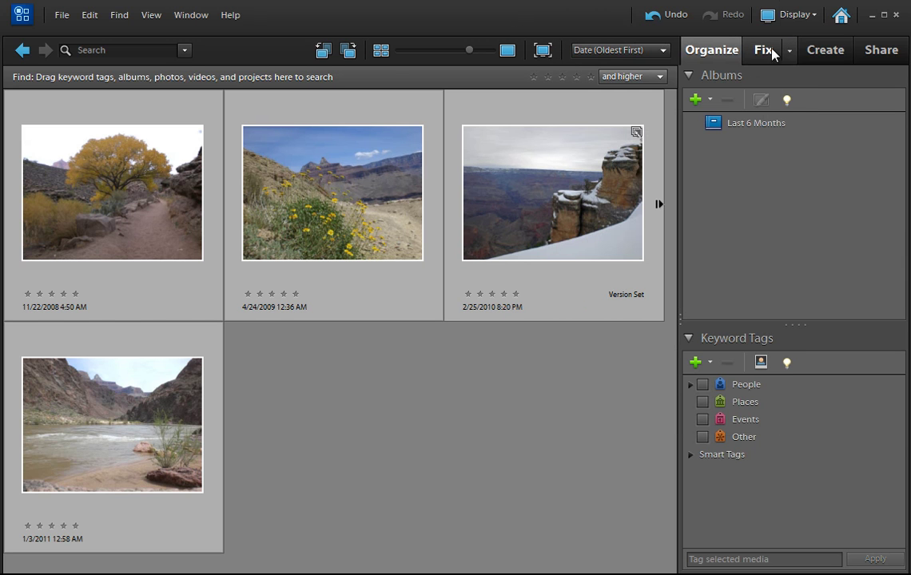
pyautogui.click(789, 53)
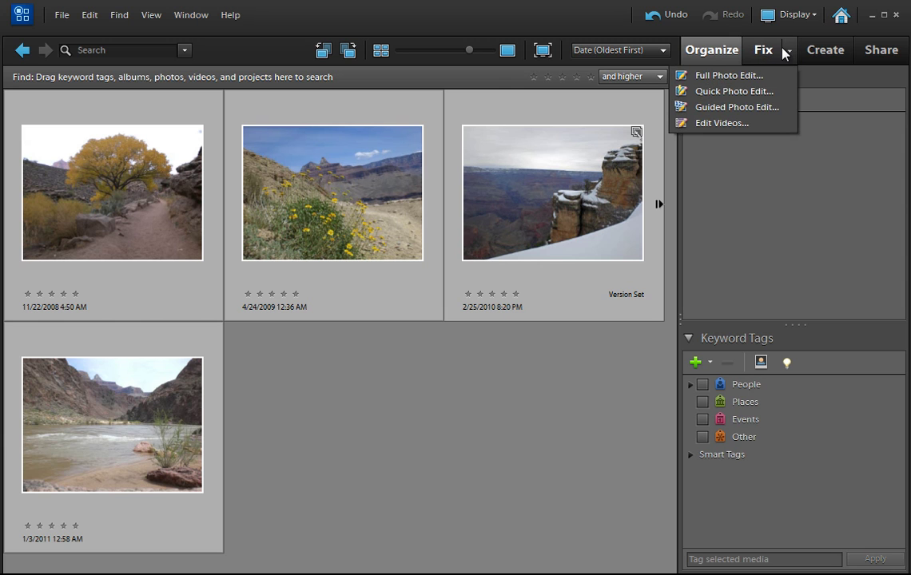
# Step: Open the photos for full photo editing, switching to the Organizer and back to the Editor
pyautogui.click(746, 80)
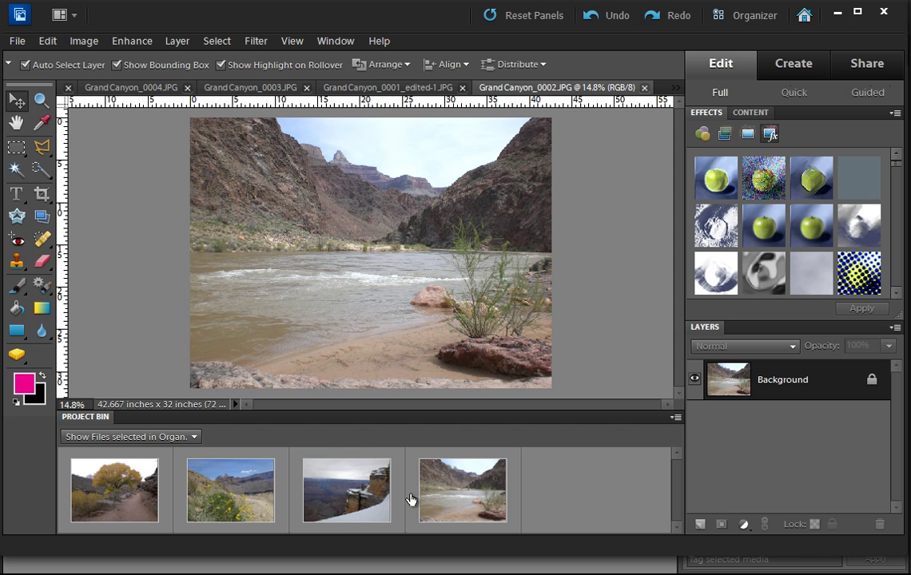
pyautogui.click(280, 560)
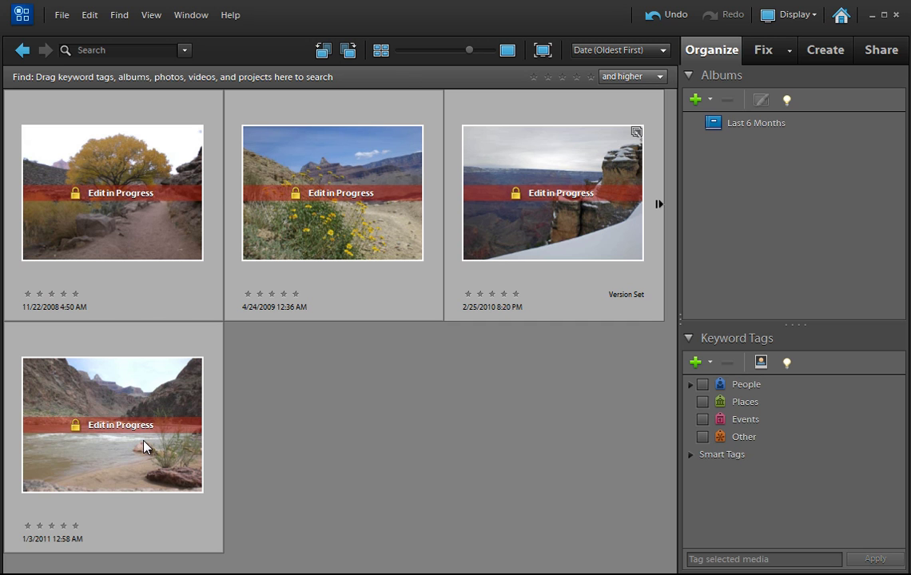
pyautogui.click(281, 561)
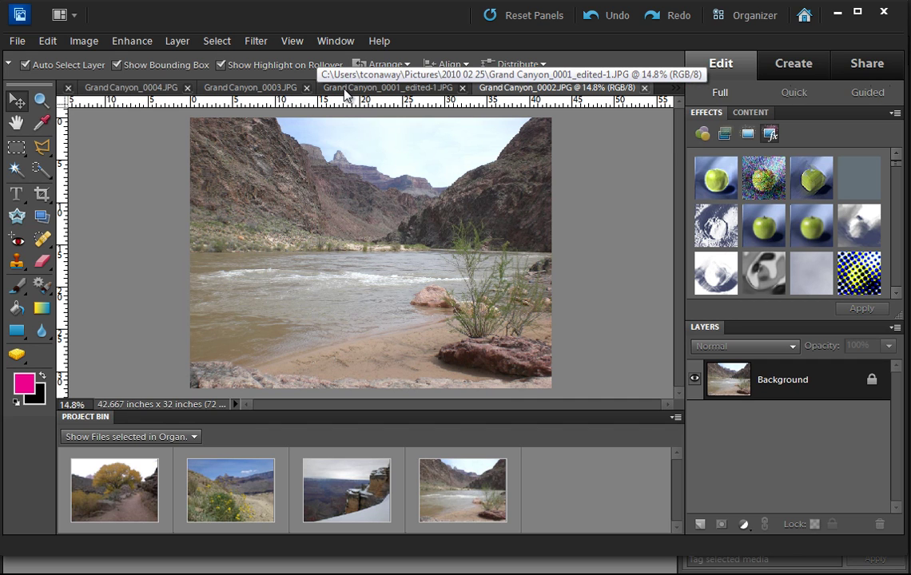
# Step: View GrandCanyon_0004, GrandCanyon_0003 and the snowy cliff photo 0001_edited-1 in turn
pyautogui.click(148, 89)
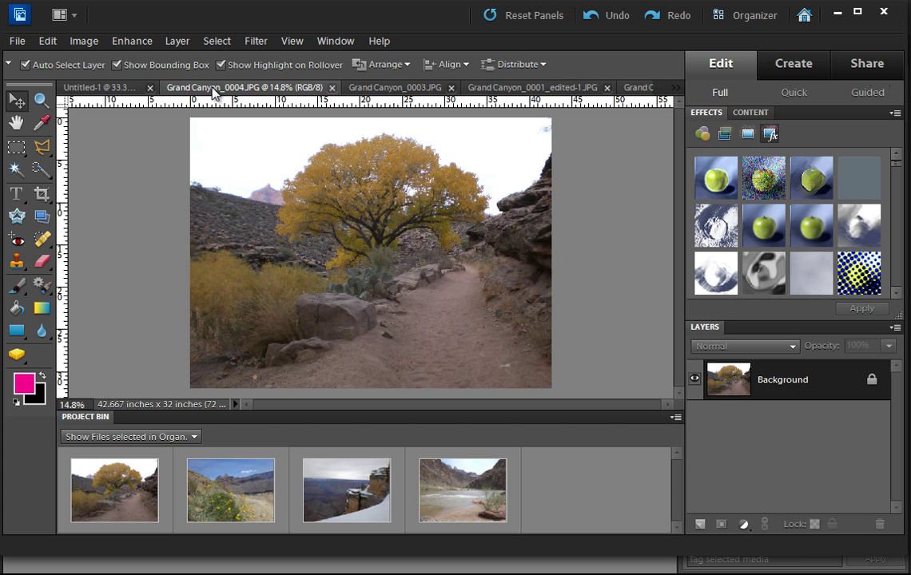
pyautogui.click(398, 89)
pyautogui.click(523, 88)
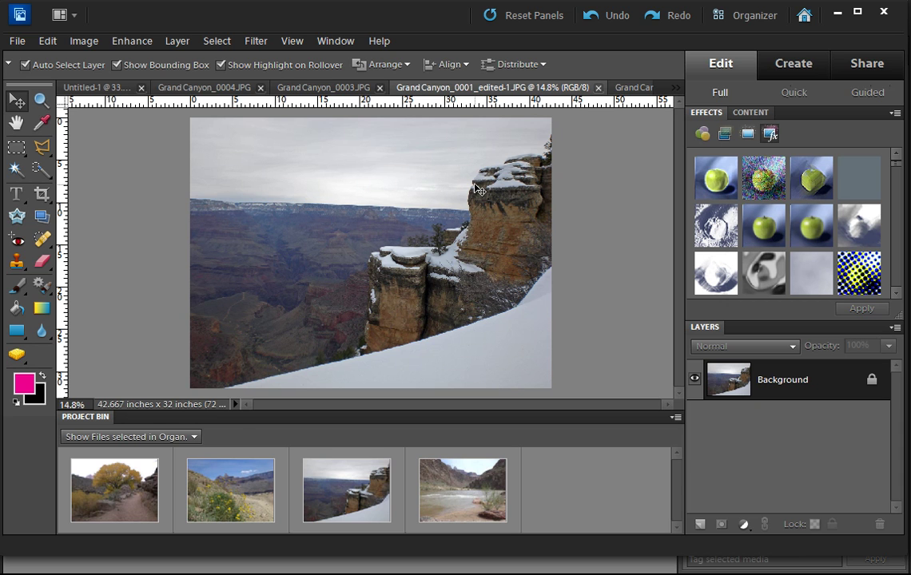
# Step: Close the snowy cliff, river, wildflower and autumn tree photo tabs, returning to Untitled-1
pyautogui.click(598, 87)
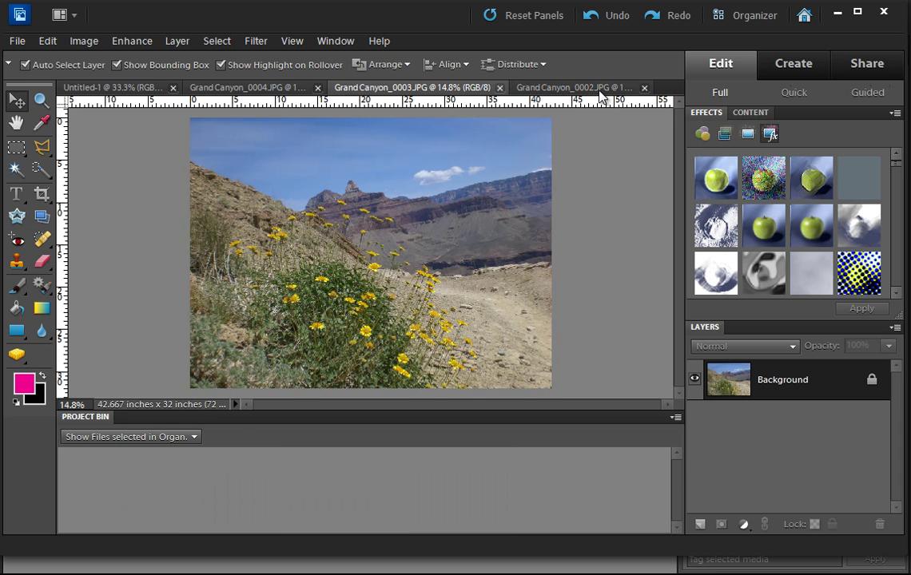
pyautogui.click(647, 88)
pyautogui.click(544, 88)
pyautogui.click(361, 88)
pyautogui.click(303, 568)
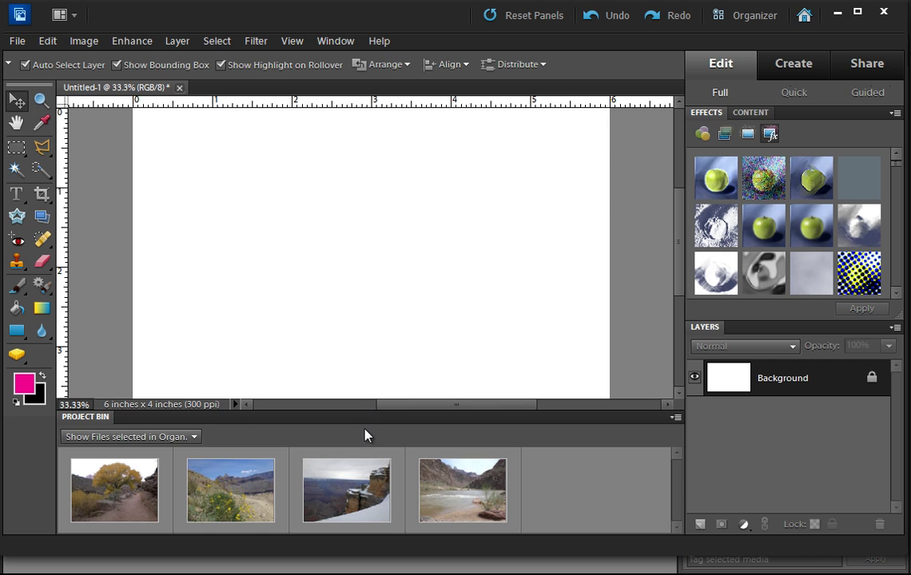
pyautogui.click(19, 43)
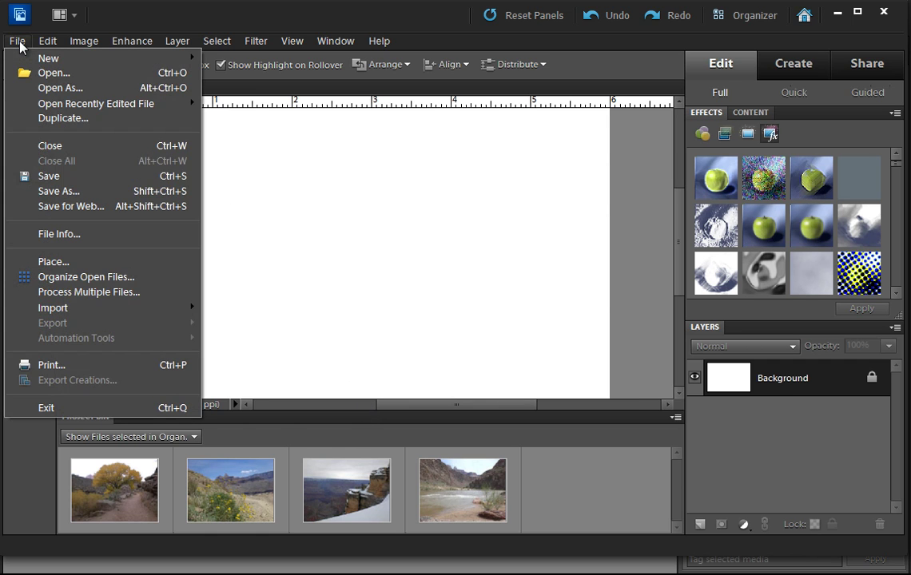
pyautogui.moveTo(48, 58)
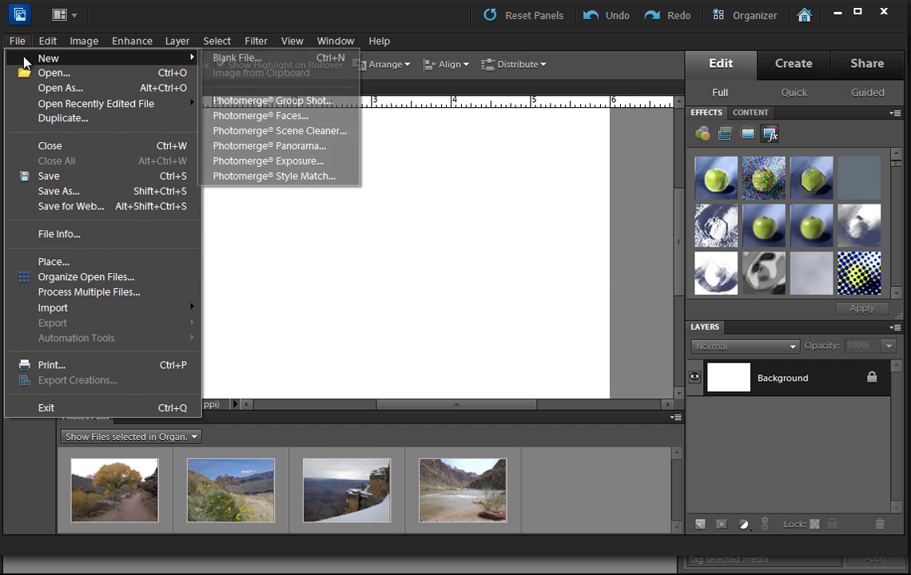
pyautogui.click(276, 65)
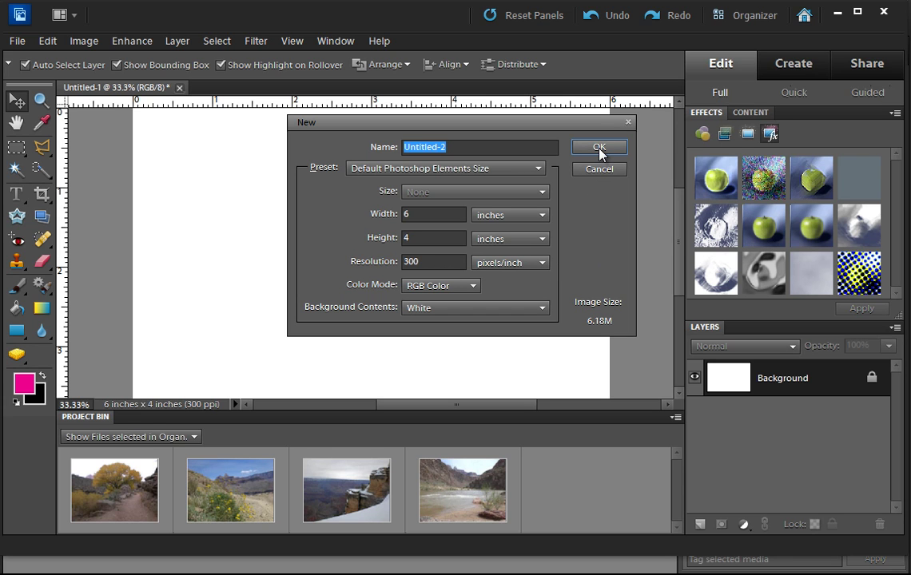
pyautogui.click(601, 170)
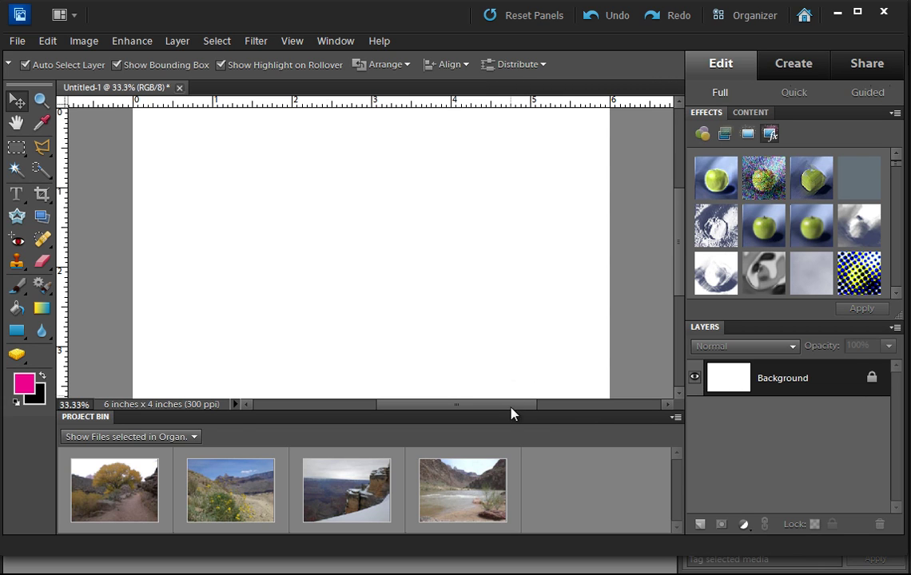
# Step: Scroll the canvas horizontally and make the workspace window taller to show the full page
pyautogui.click(581, 409)
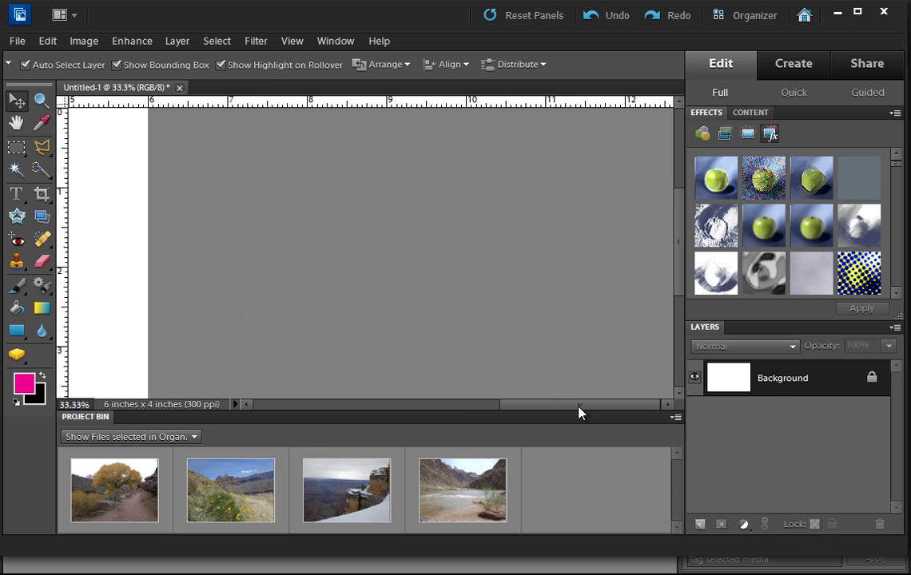
pyautogui.moveTo(581, 411); pyautogui.dragTo(461, 394)
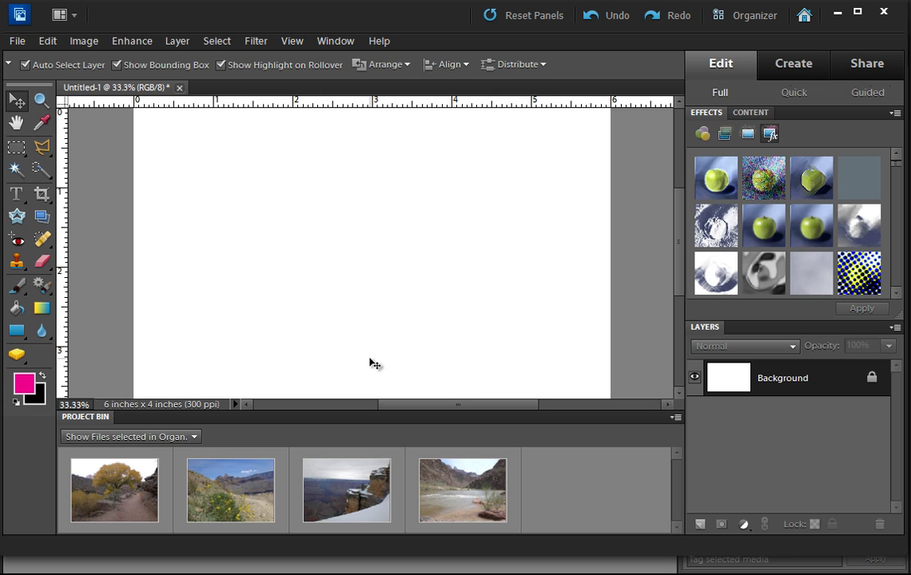
pyautogui.moveTo(652, 551); pyautogui.dragTo(652, 574)
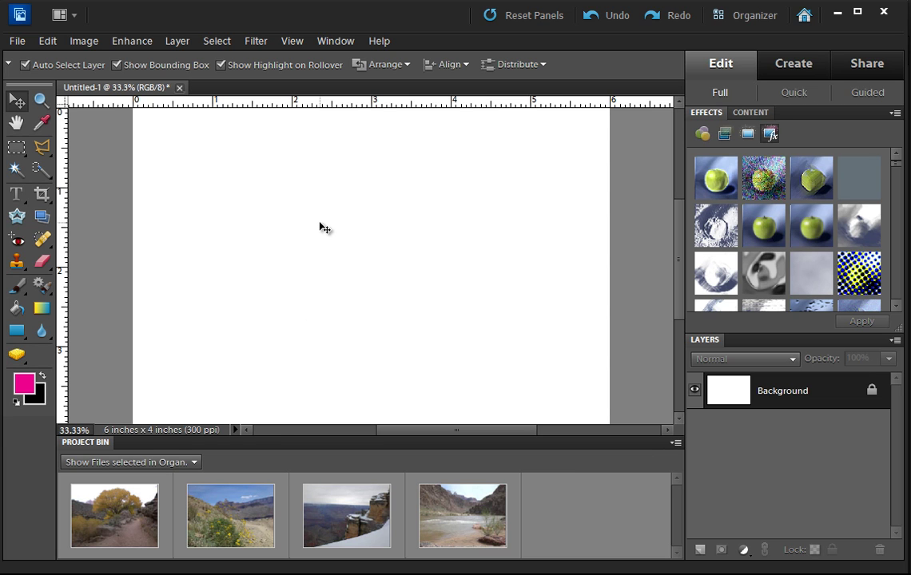
# Step: Place the autumn tree photo at upper left, scaled to 53% and tilted about -11.7°
pyautogui.click(16, 41)
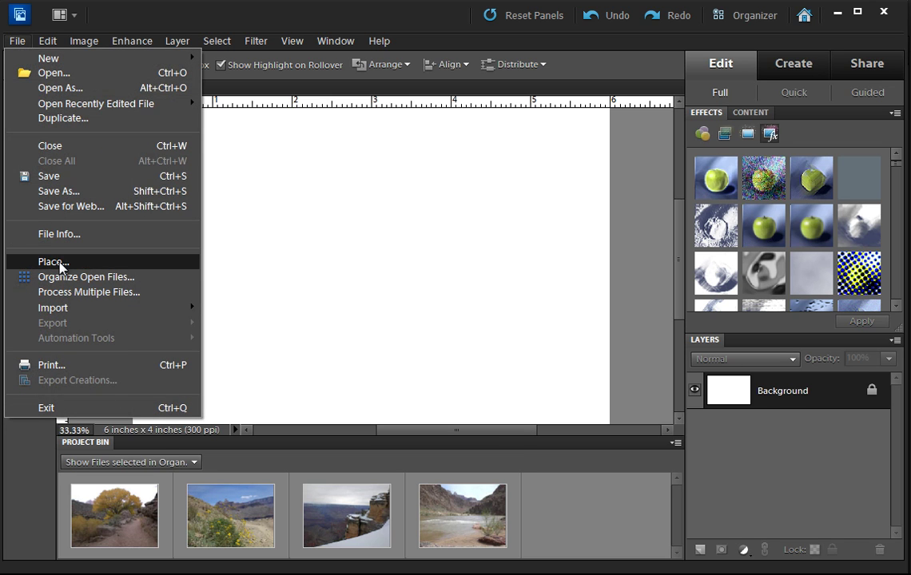
pyautogui.click(108, 515)
pyautogui.moveTo(108, 515); pyautogui.dragTo(268, 291)
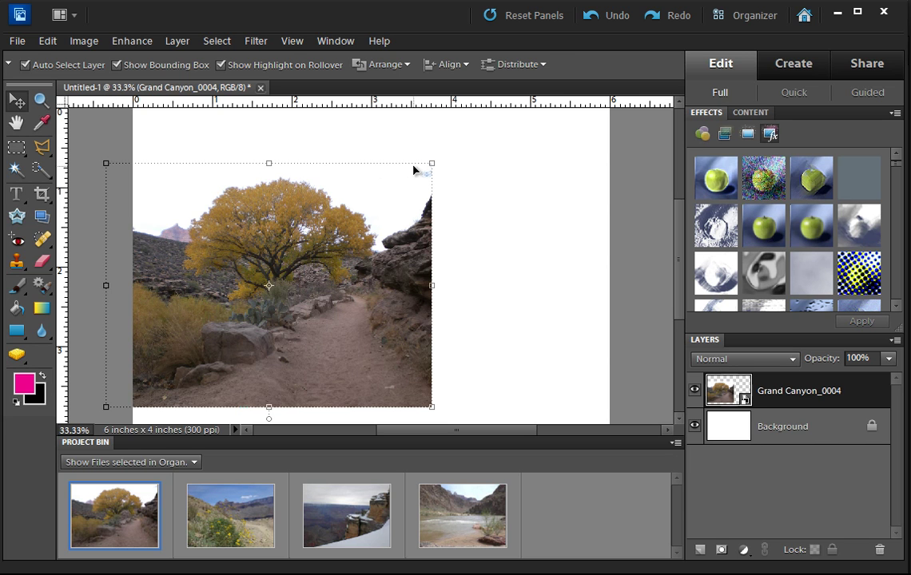
pyautogui.moveTo(431, 163); pyautogui.dragTo(272, 270)
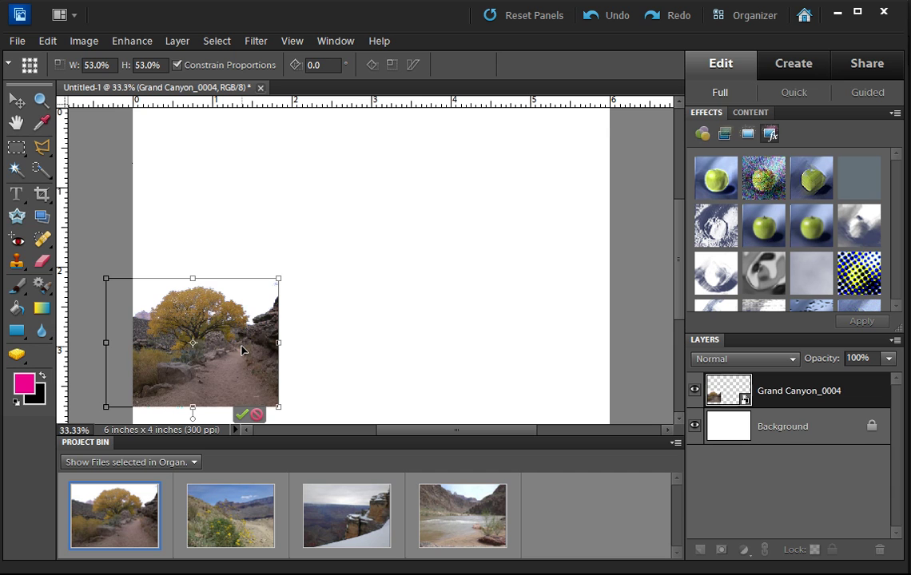
pyautogui.moveTo(249, 344); pyautogui.dragTo(344, 199)
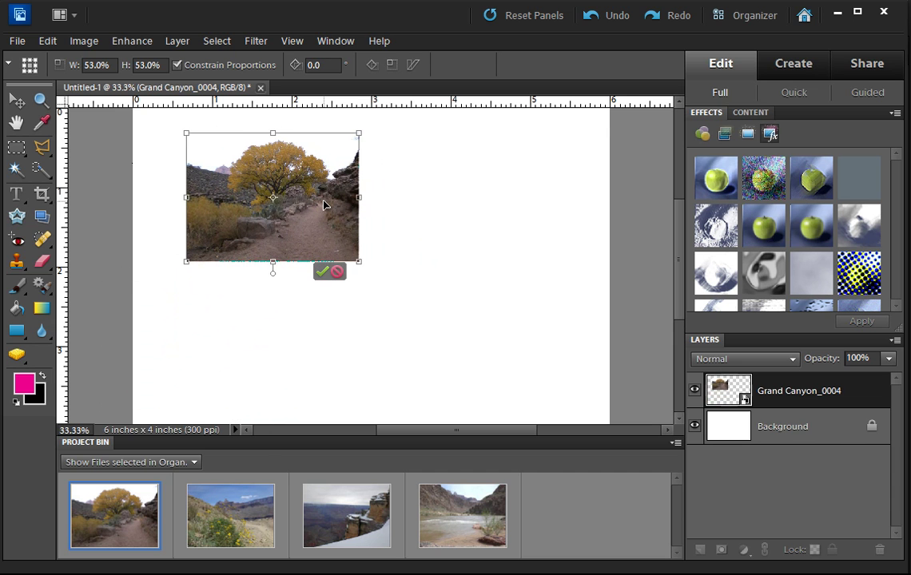
pyautogui.moveTo(366, 276); pyautogui.dragTo(386, 262)
pyautogui.moveTo(297, 196); pyautogui.dragTo(277, 196)
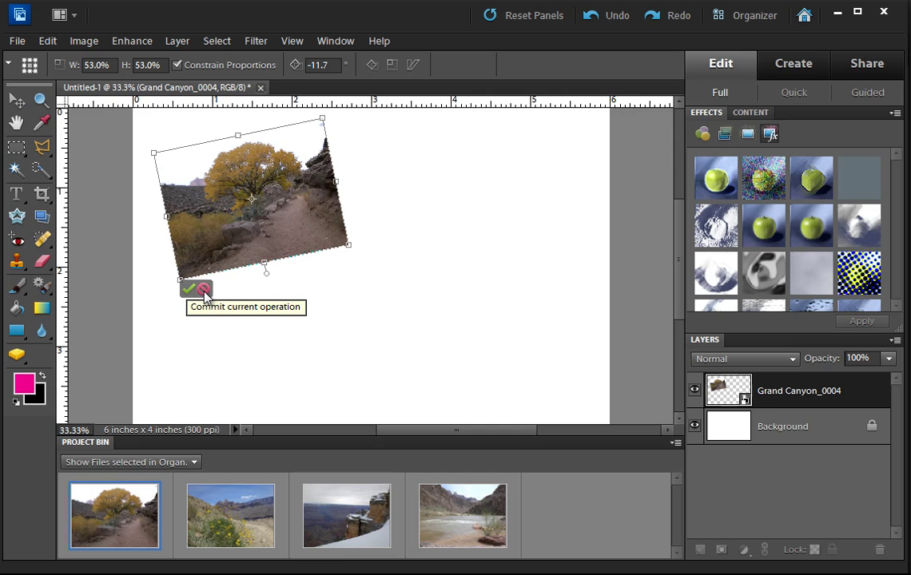
pyautogui.doubleClick(235, 204)
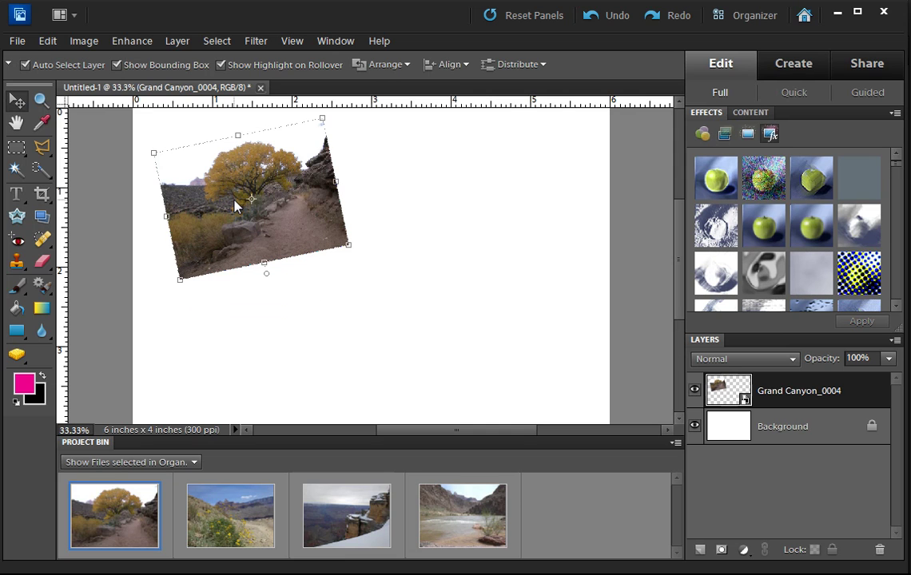
pyautogui.click(227, 514)
# Step: Place the wildflower photo in the upper right, shrunk to a smaller size
pyautogui.moveTo(227, 514); pyautogui.dragTo(440, 300)
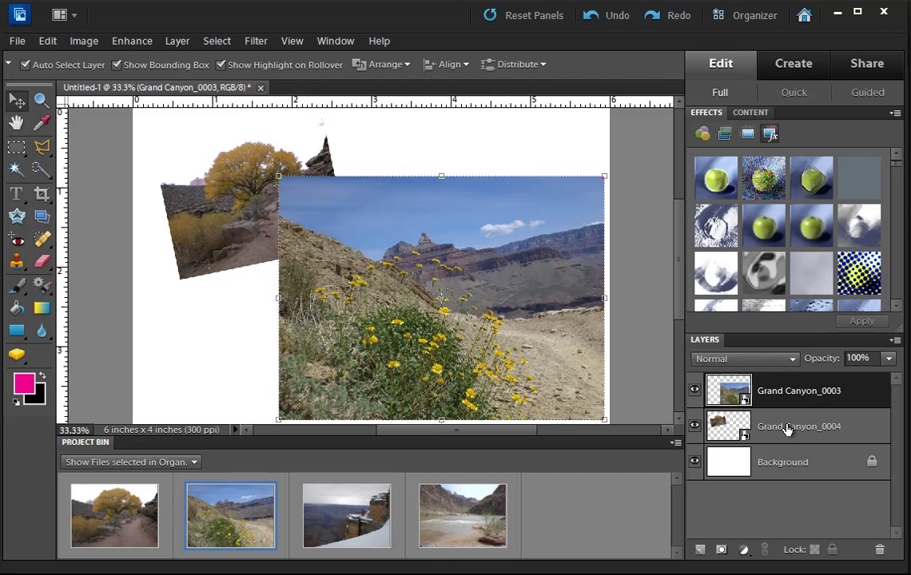
pyautogui.moveTo(279, 176); pyautogui.dragTo(399, 266)
pyautogui.moveTo(499, 345); pyautogui.dragTo(465, 206)
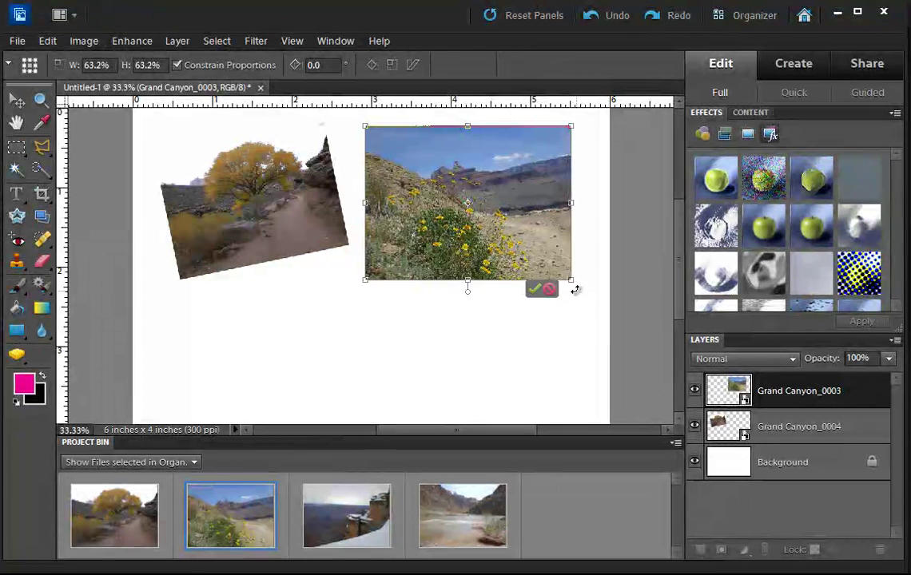
pyautogui.moveTo(571, 280)
pyautogui.mouseDown()
pyautogui.moveTo(557, 270)
pyautogui.moveTo(567, 288)
pyautogui.mouseUp()
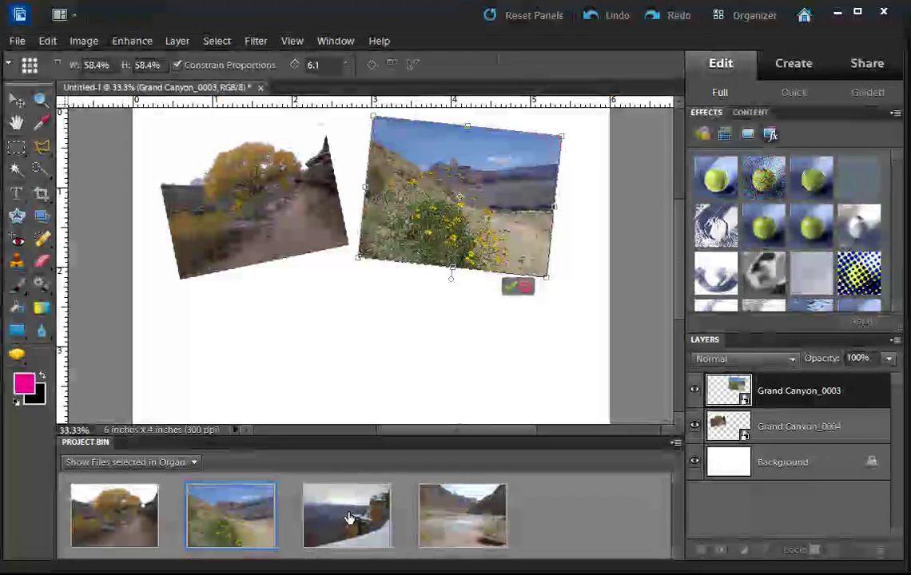
pyautogui.click(510, 287)
# Step: Add the snowy cliff photo at lower left, shrunk to about 58% and tilted
pyautogui.moveTo(347, 512); pyautogui.dragTo(316, 320)
pyautogui.moveTo(478, 199); pyautogui.dragTo(343, 301)
pyautogui.moveTo(274, 355); pyautogui.dragTo(279, 319)
pyautogui.moveTo(354, 413)
pyautogui.mouseDown()
pyautogui.moveTo(365, 409)
pyautogui.moveTo(338, 414)
pyautogui.mouseUp()
pyautogui.moveTo(301, 355); pyautogui.dragTo(279, 334)
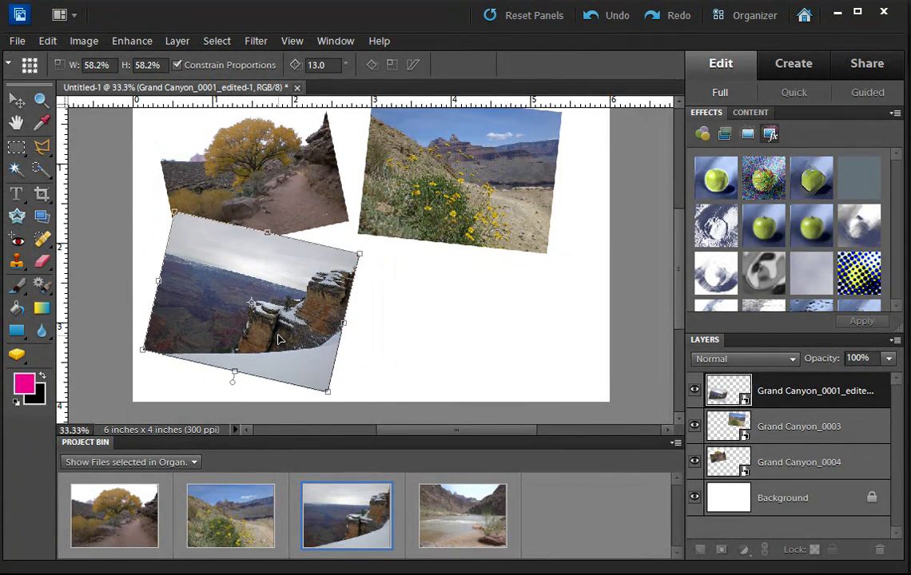
pyautogui.moveTo(328, 381); pyautogui.dragTo(310, 372)
pyautogui.moveTo(248, 265); pyautogui.dragTo(240, 283)
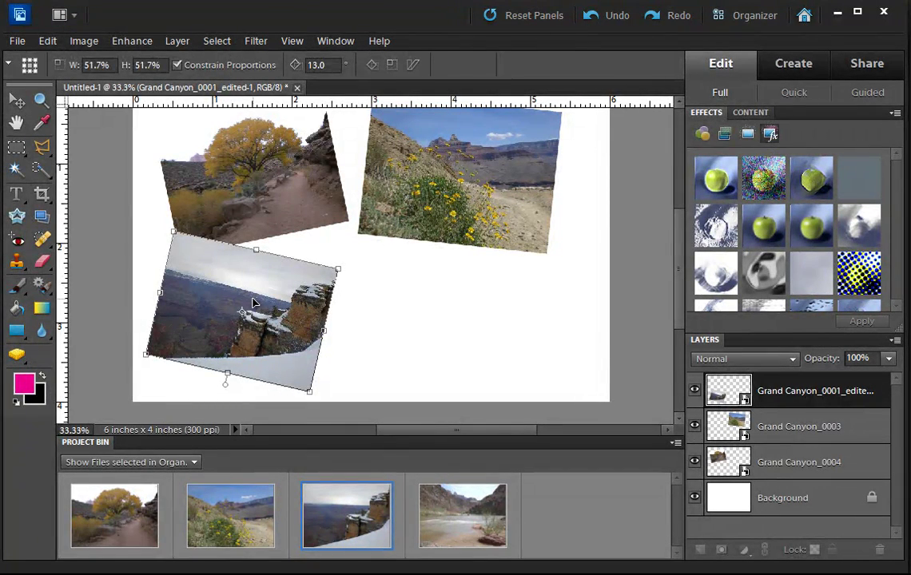
pyautogui.press('Return')
# Step: Add the river photo in the lower-right corner, shrunk to about two-thirds and slightly tilted
pyautogui.moveTo(443, 535); pyautogui.dragTo(477, 338)
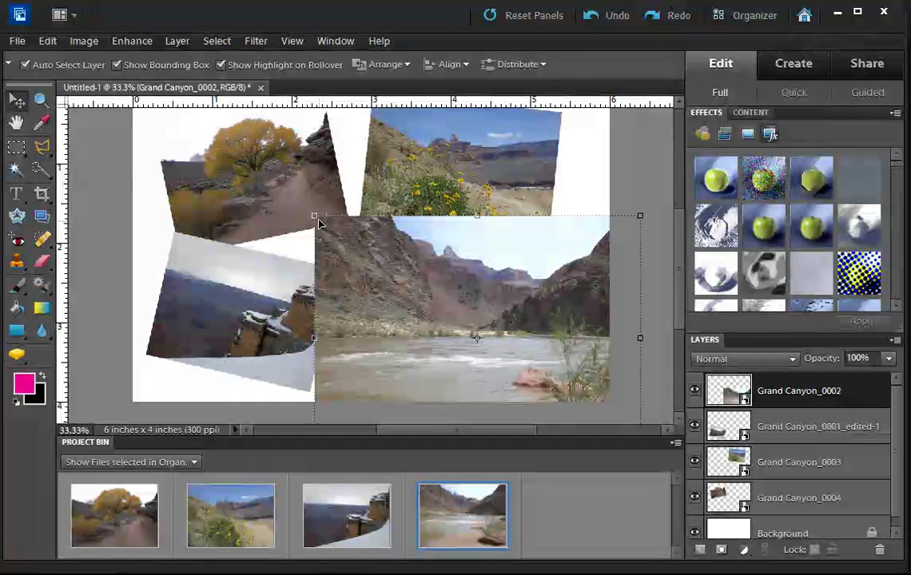
pyautogui.moveTo(314, 216); pyautogui.dragTo(429, 312)
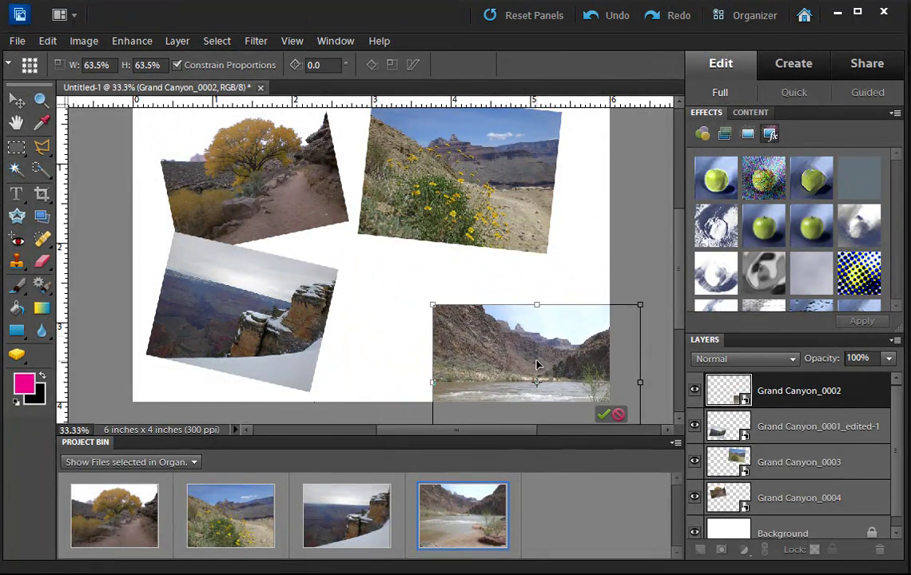
pyautogui.moveTo(537, 366); pyautogui.dragTo(460, 299)
pyautogui.moveTo(570, 397); pyautogui.dragTo(543, 362)
pyautogui.moveTo(455, 325); pyautogui.dragTo(491, 319)
pyautogui.press('Return')
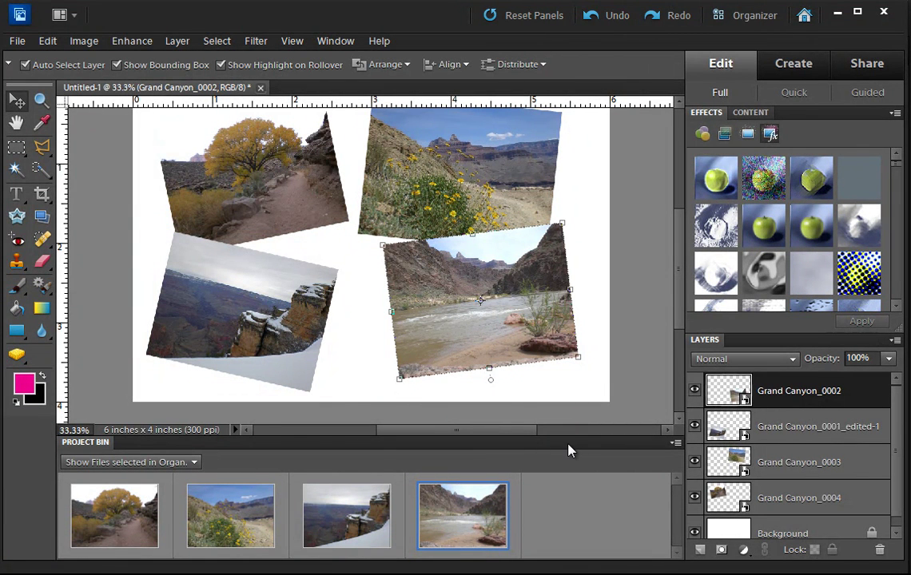
# Step: Collapse the Project Bin and set the view zoom to 31%
pyautogui.click(84, 449)
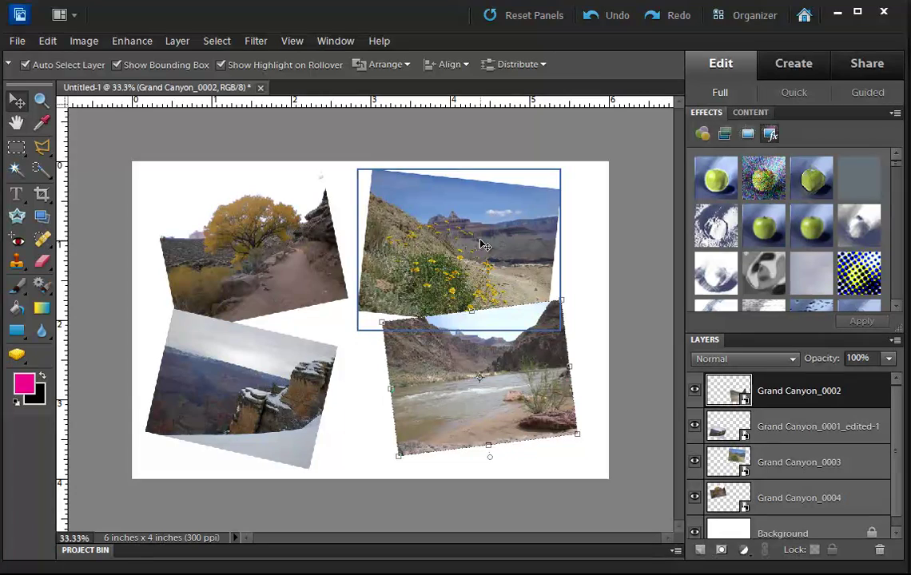
pyautogui.click(41, 100)
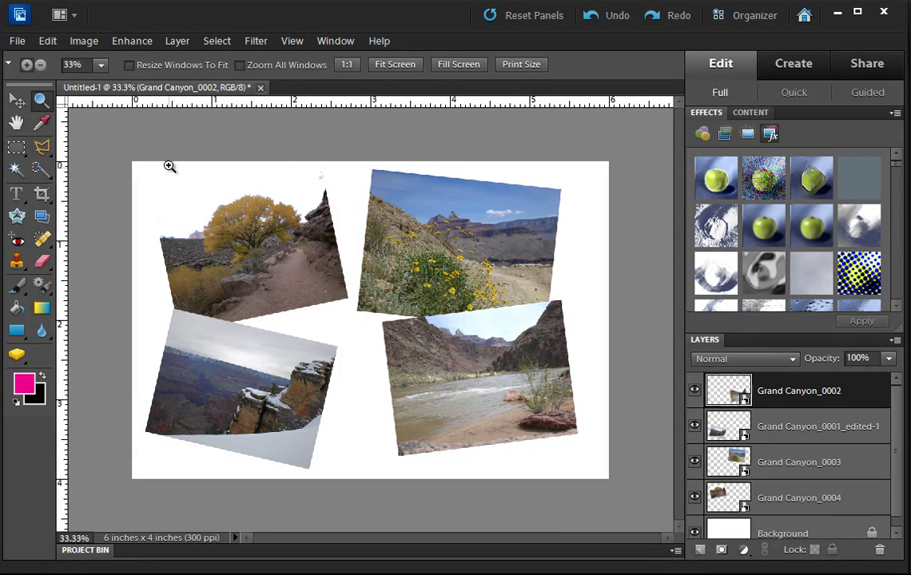
pyautogui.click(101, 66)
pyautogui.moveTo(102, 77); pyautogui.dragTo(101, 89)
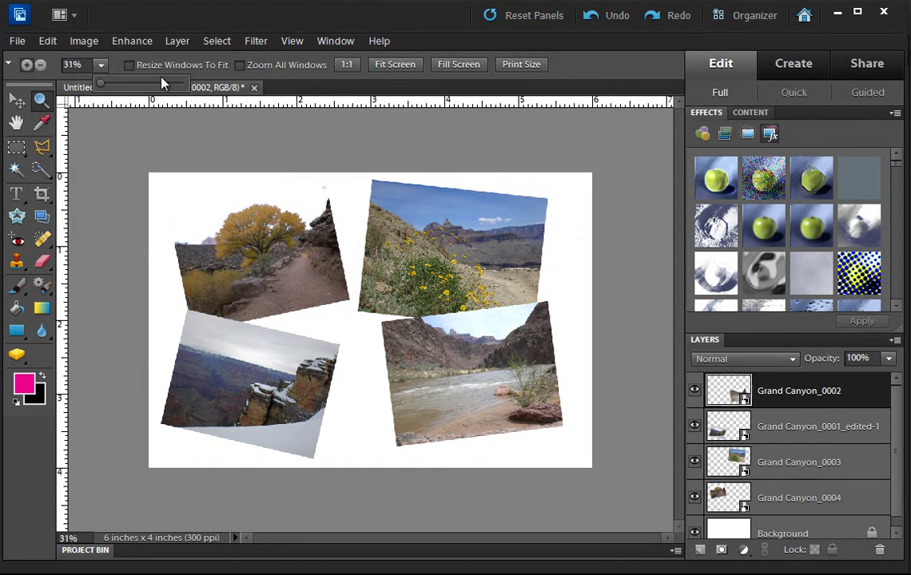
pyautogui.click(579, 94)
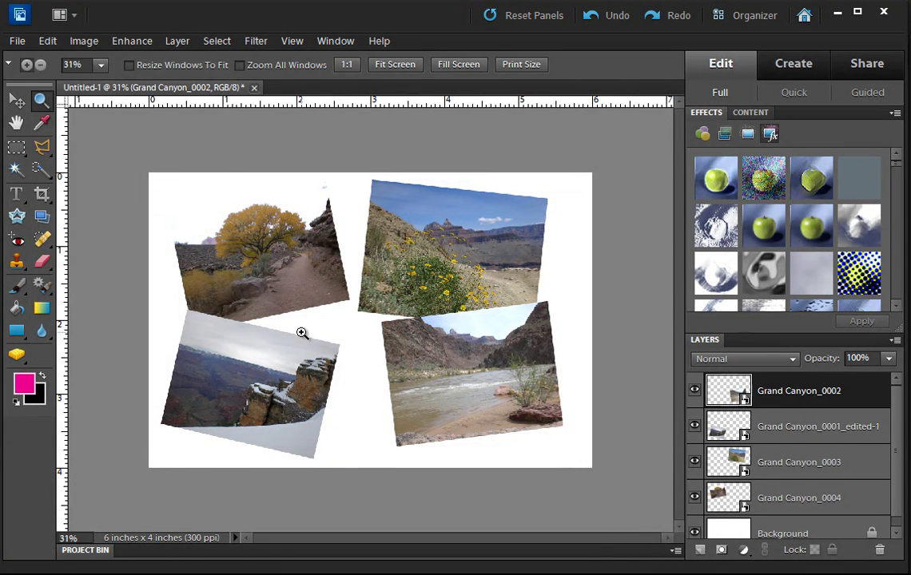
pyautogui.click(17, 100)
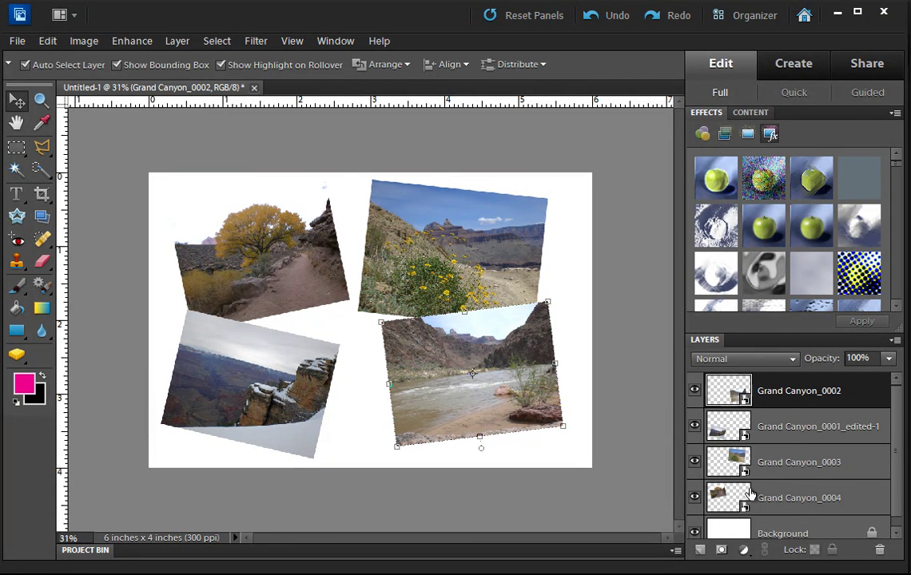
# Step: Drag the lower-left snowy cliff photo slightly upward, closer to the tree photo
pyautogui.click(287, 402)
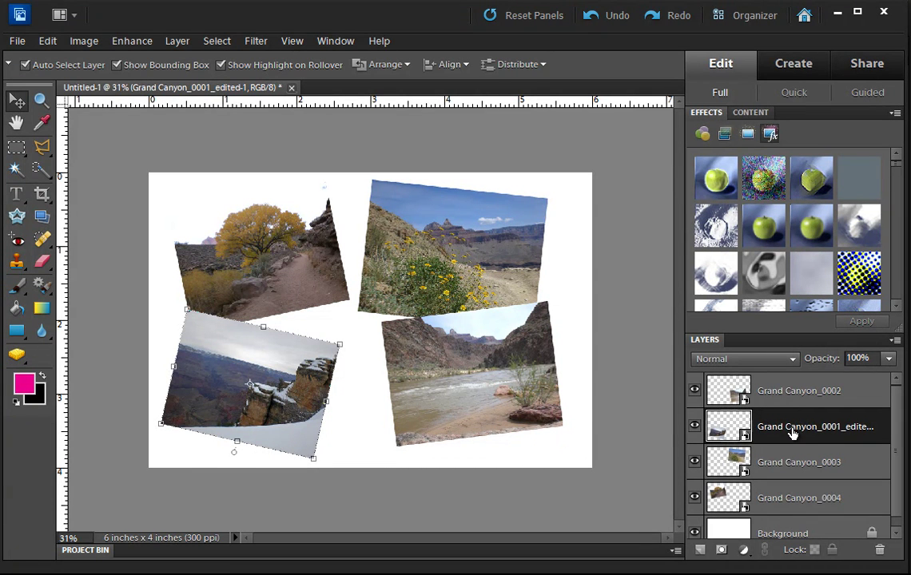
pyautogui.moveTo(290, 402); pyautogui.dragTo(287, 390)
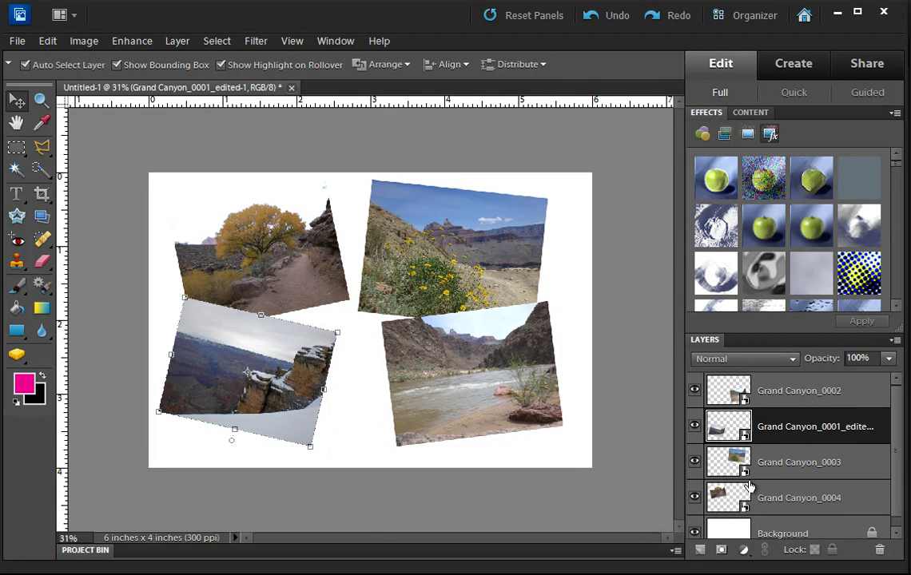
pyautogui.scroll(-1, 898, 467)
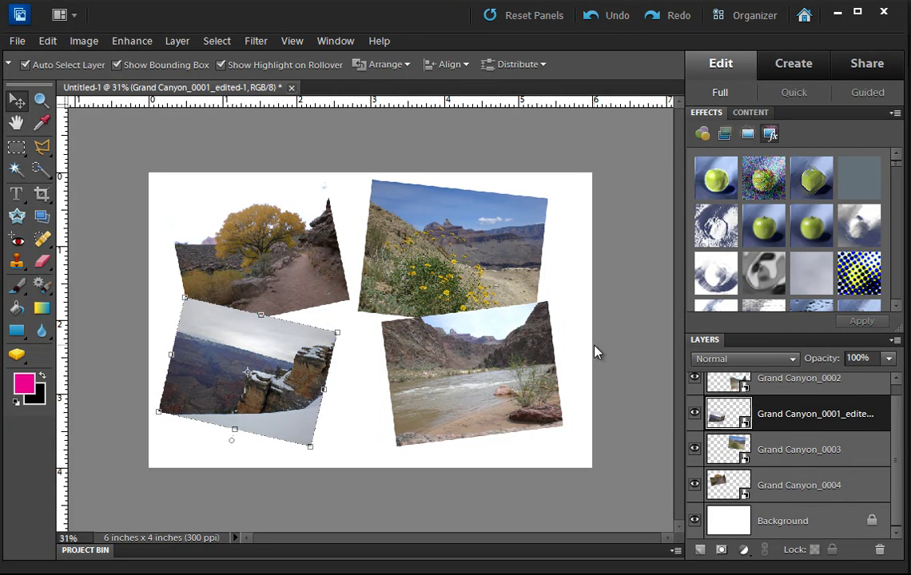
# Step: Select the Background layer and filter the Content panel to Backgrounds, sorted By Type
pyautogui.click(784, 527)
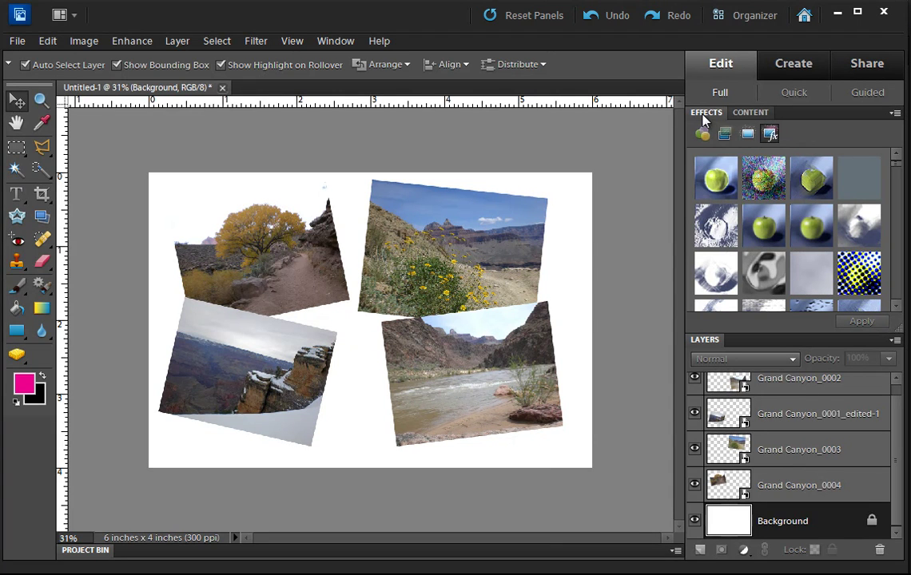
pyautogui.click(748, 116)
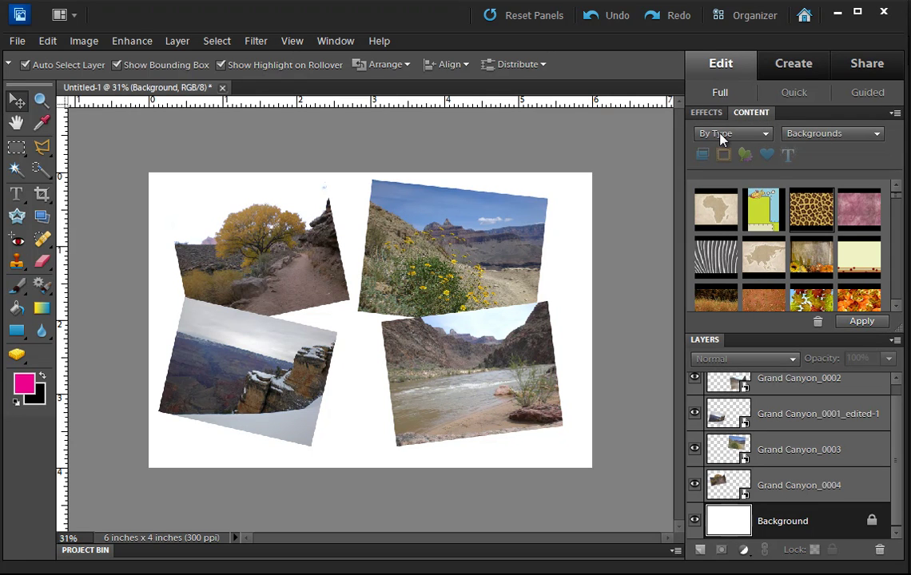
pyautogui.click(721, 136)
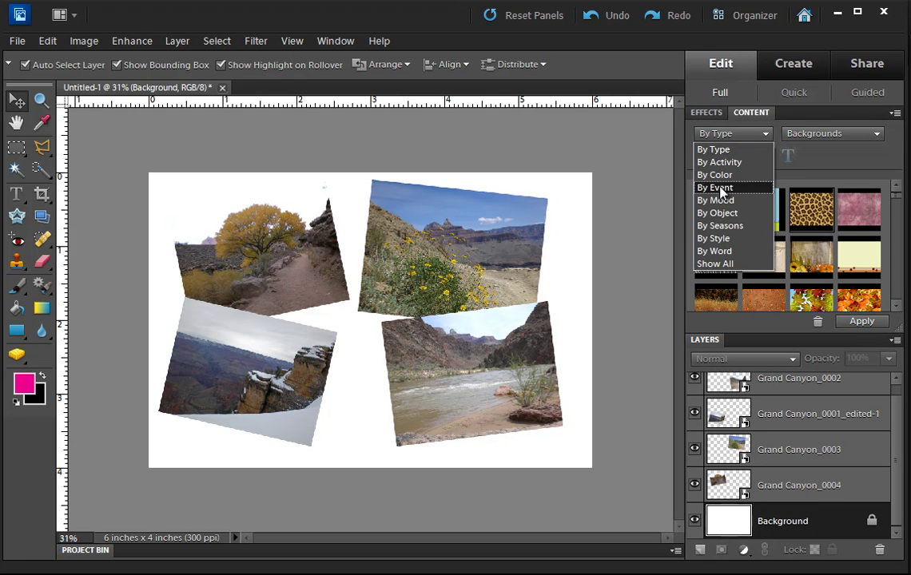
pyautogui.click(713, 150)
pyautogui.click(855, 140)
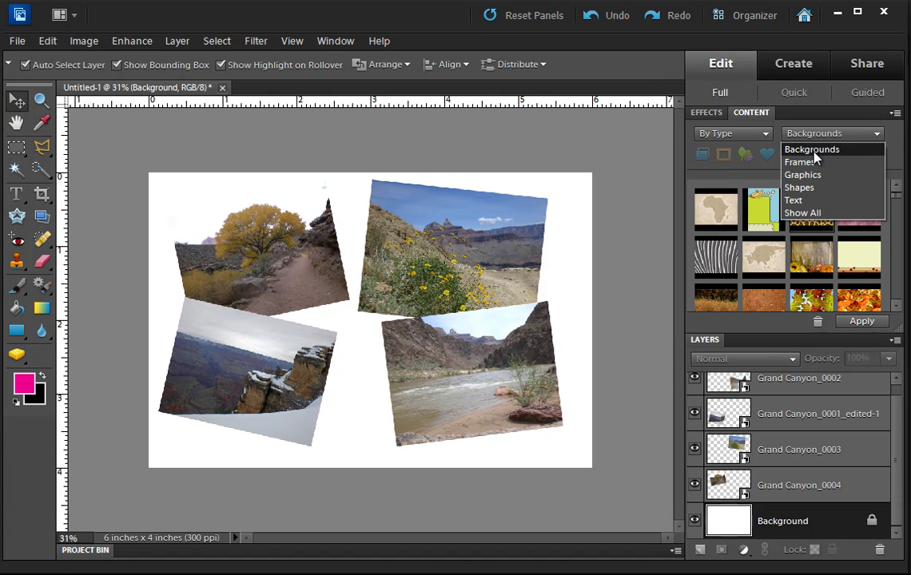
pyautogui.click(829, 158)
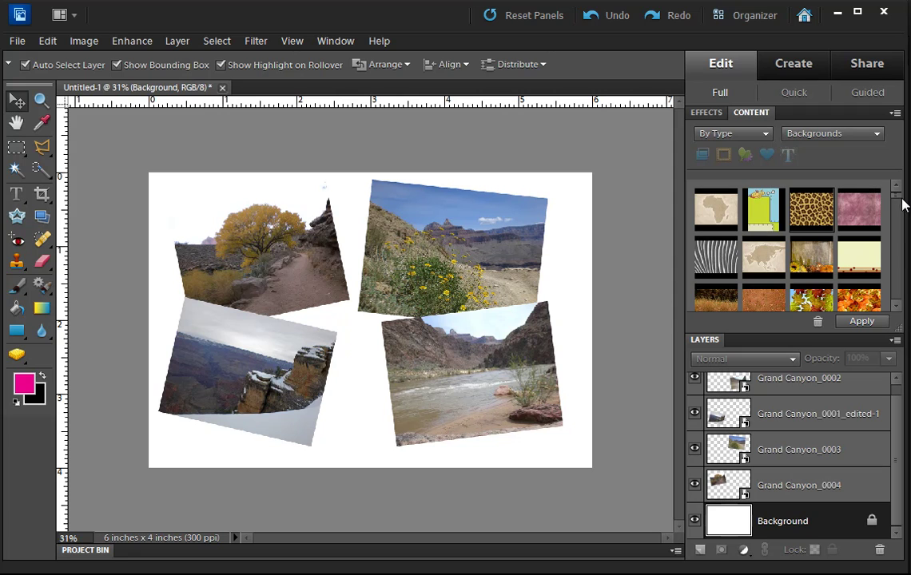
# Step: Scroll to the stripe designs and drag Stripe Textured onto the postcard
pyautogui.moveTo(898, 198); pyautogui.dragTo(898, 234)
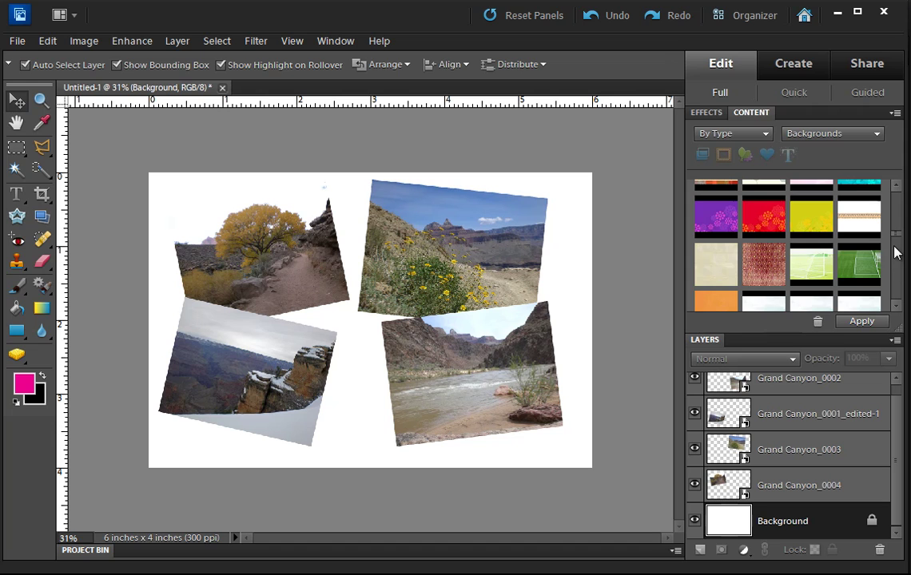
pyautogui.moveTo(897, 243); pyautogui.dragTo(898, 291)
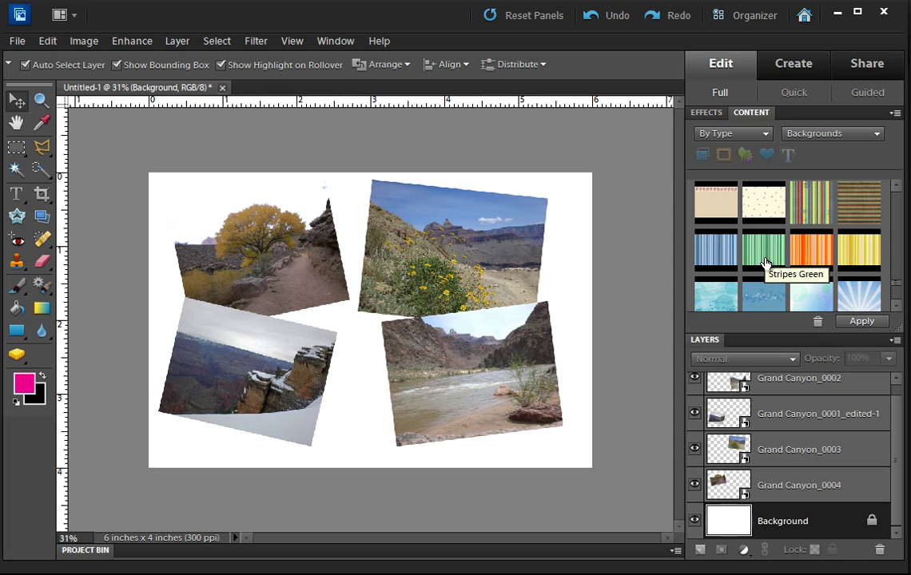
pyautogui.moveTo(824, 206); pyautogui.dragTo(565, 299)
# Step: Apply the Stripe Textured background design to the Background layer
pyautogui.click(814, 207)
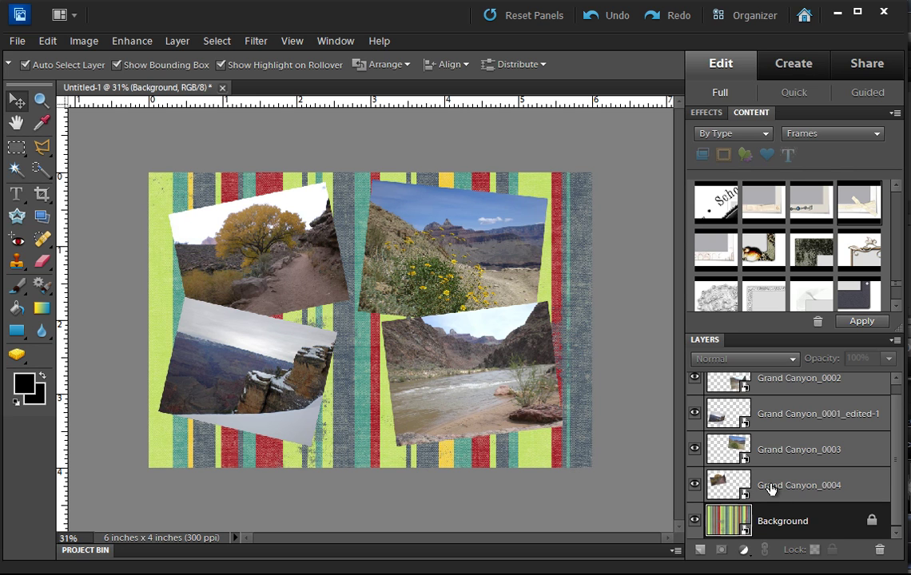
# Step: Simplify the Grand Canyon_0004, _0003, _0001_edited-1 and _0002 layers into pixel layers
pyautogui.rightClick(772, 488)
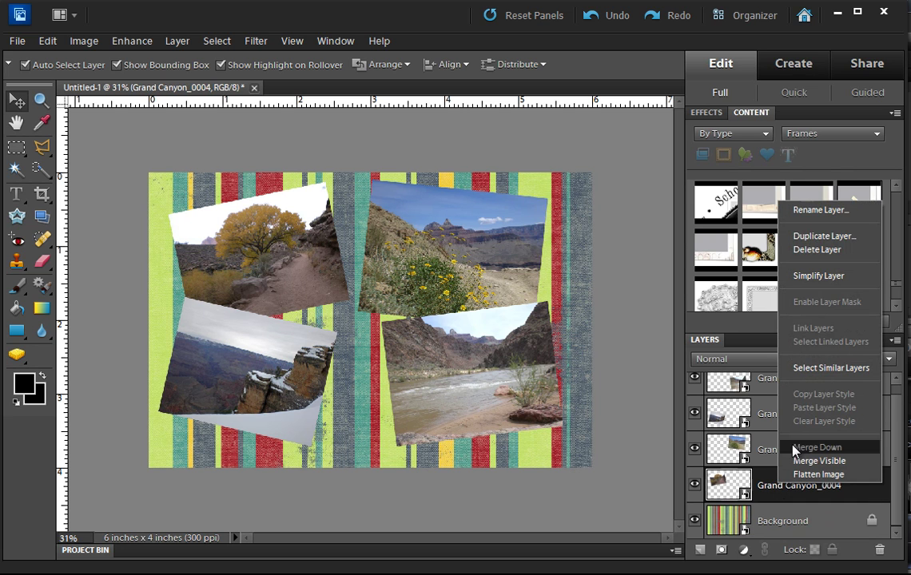
pyautogui.click(819, 276)
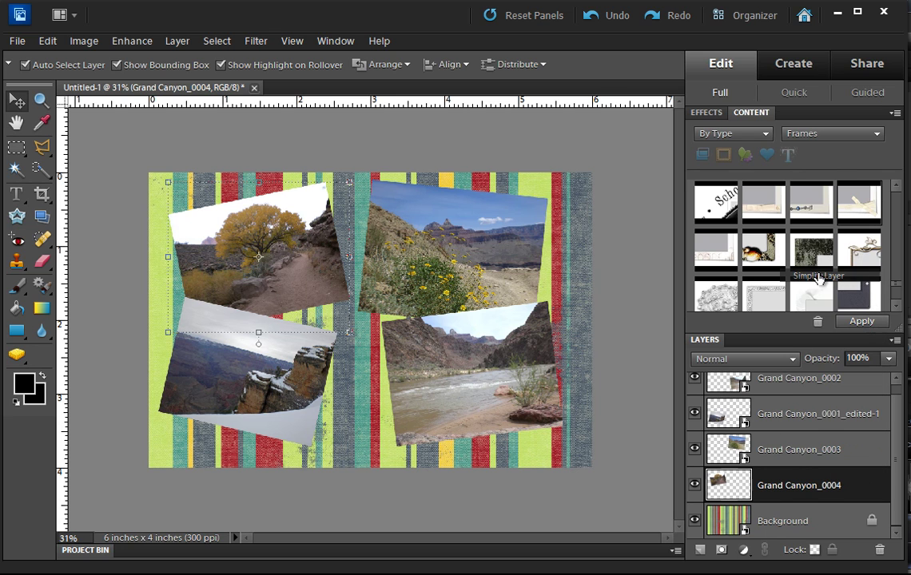
pyautogui.rightClick(794, 451)
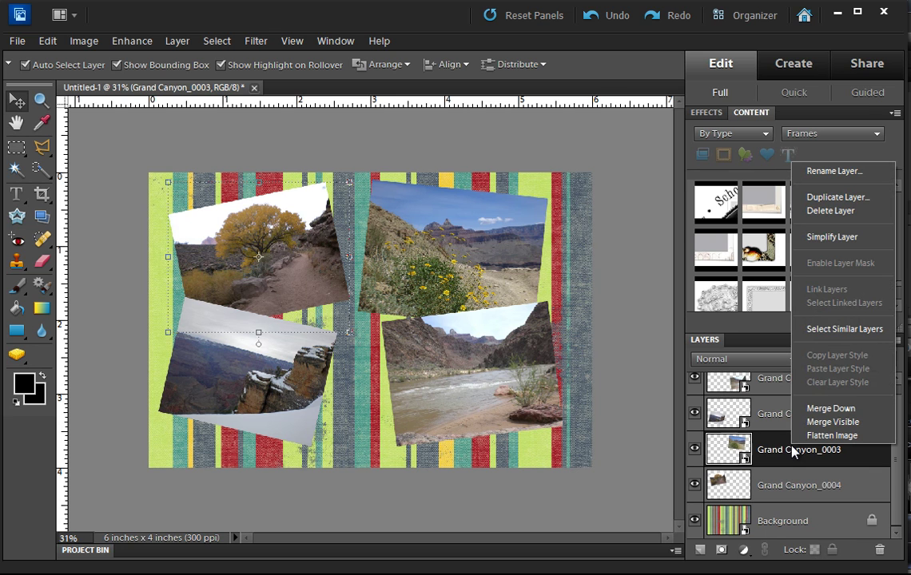
pyautogui.click(816, 238)
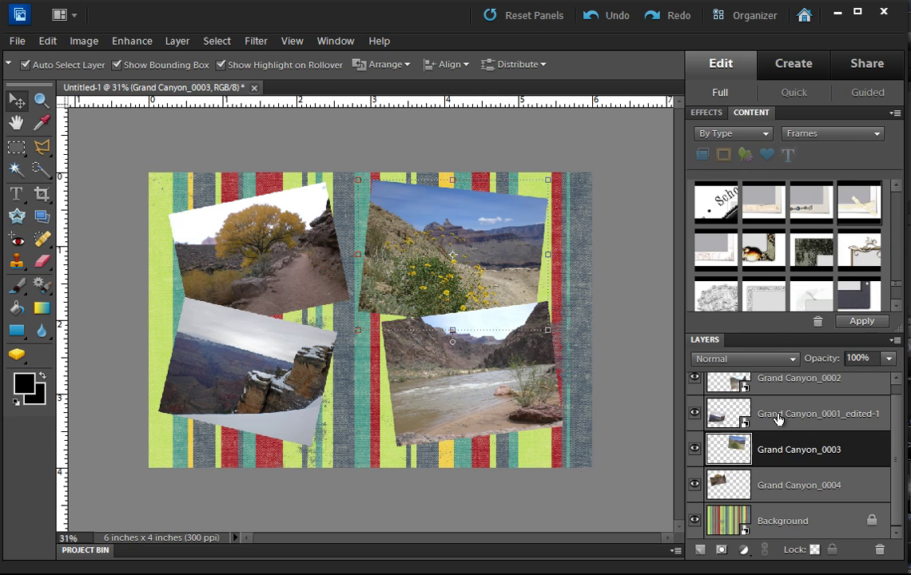
pyautogui.rightClick(776, 415)
pyautogui.click(815, 205)
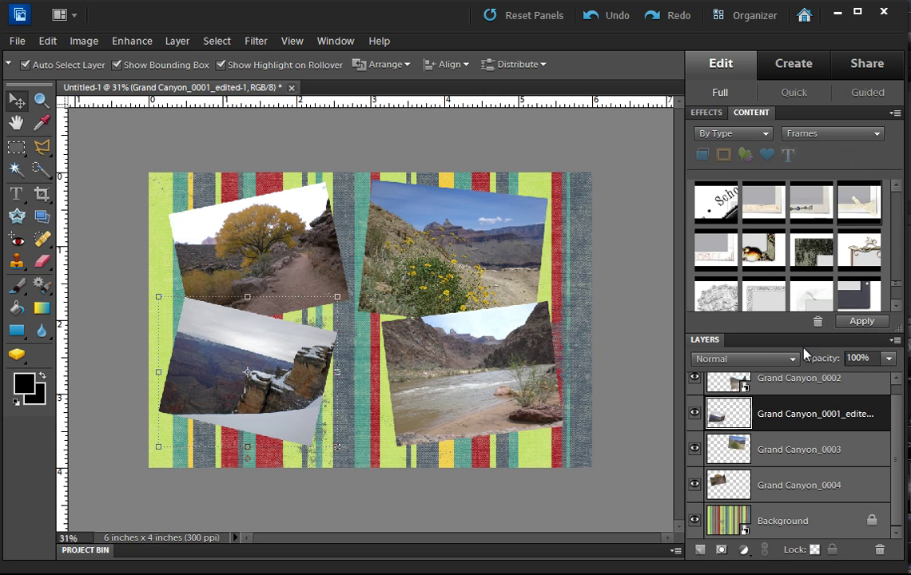
pyautogui.rightClick(799, 387)
pyautogui.click(823, 174)
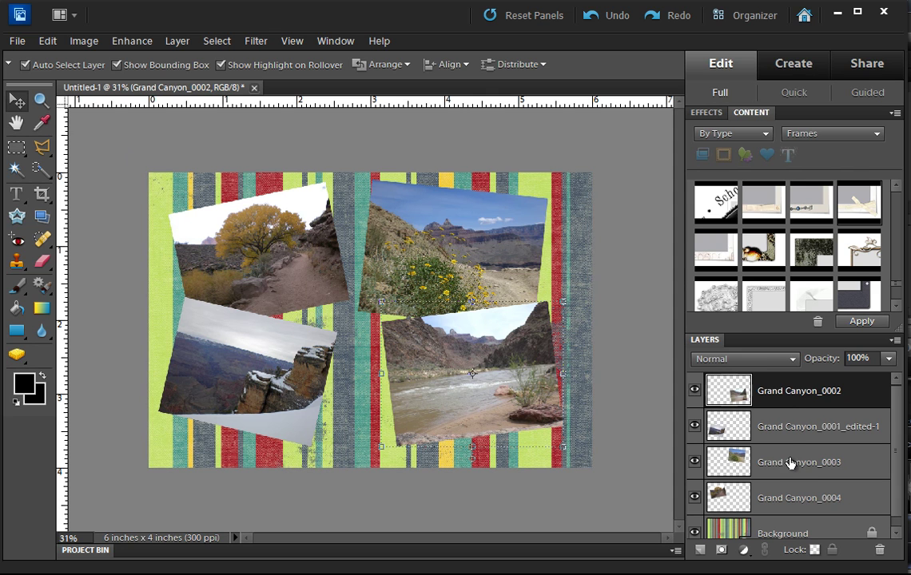
# Step: Stroke the river photo with a 4 px near-black centered outline
pyautogui.click(51, 48)
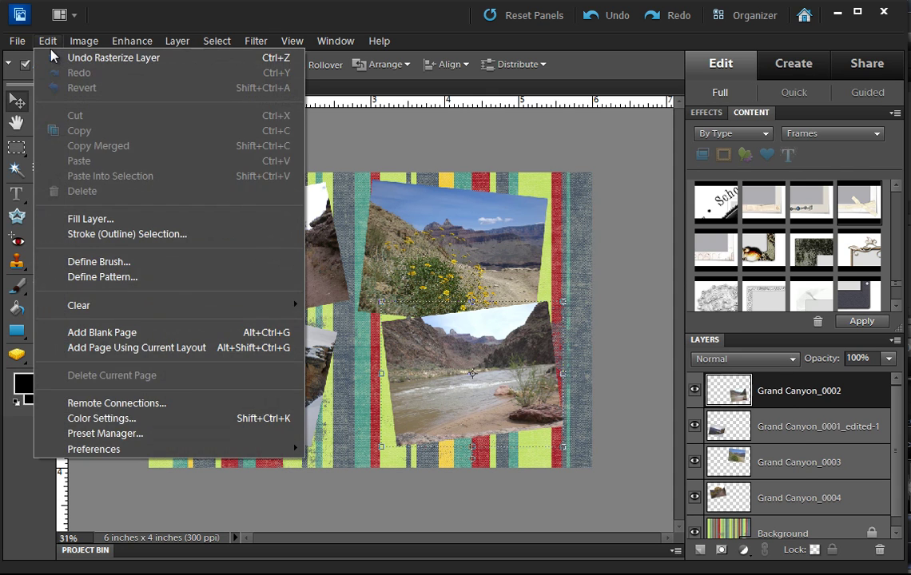
pyautogui.click(109, 237)
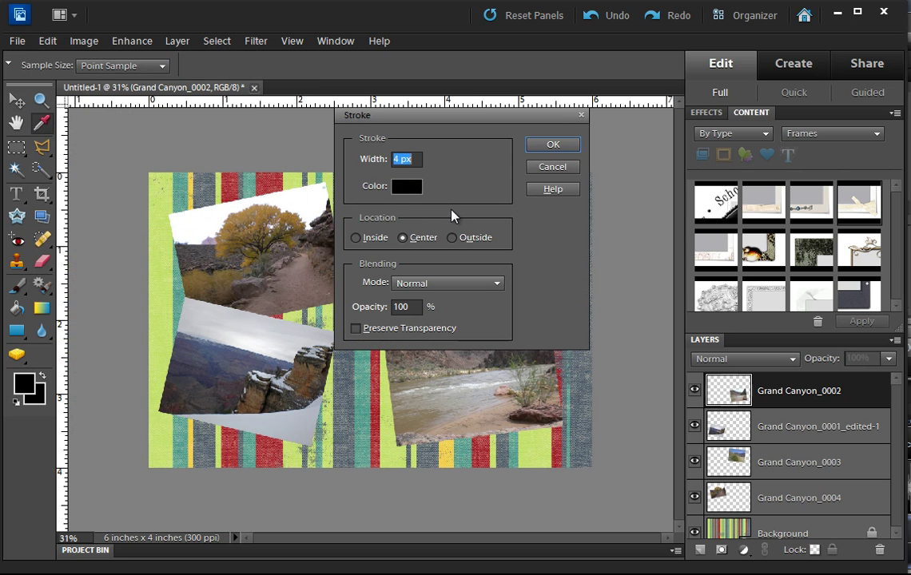
pyautogui.click(402, 188)
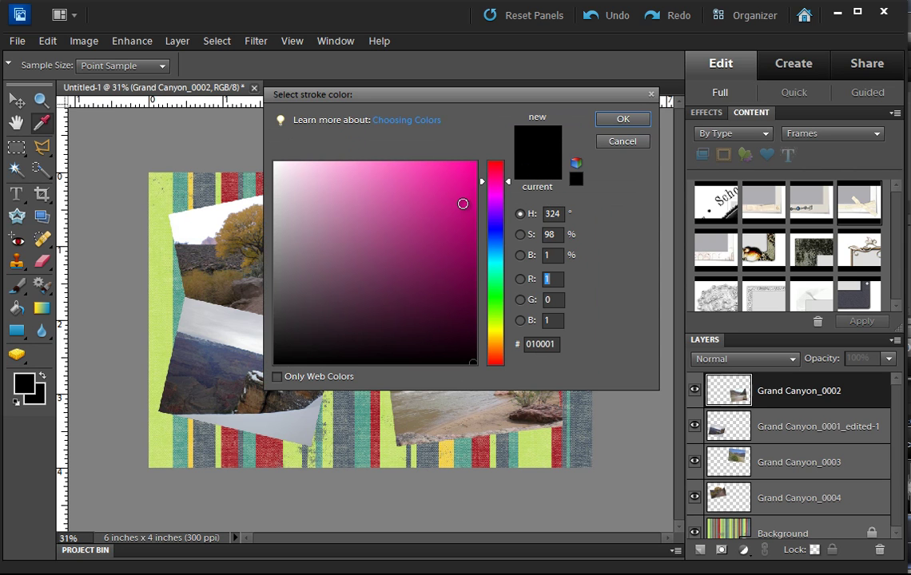
pyautogui.click(473, 221)
pyautogui.moveTo(473, 220); pyautogui.dragTo(479, 363)
pyautogui.click(623, 122)
pyautogui.click(569, 146)
pyautogui.press('v')
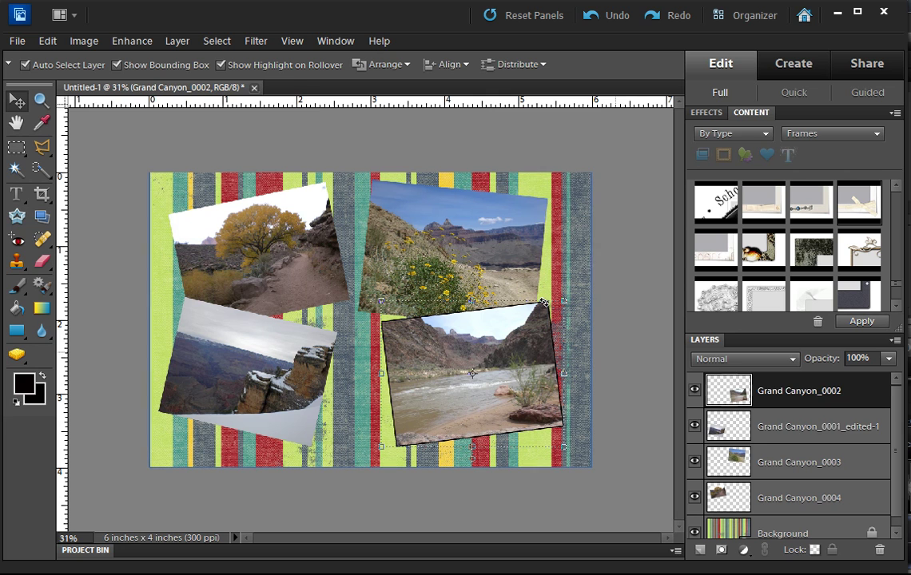
# Step: Apply the same 4 px black outline to Grand Canyon_0001_edited-1, _0003 and _0004
pyautogui.click(763, 428)
pyautogui.click(46, 35)
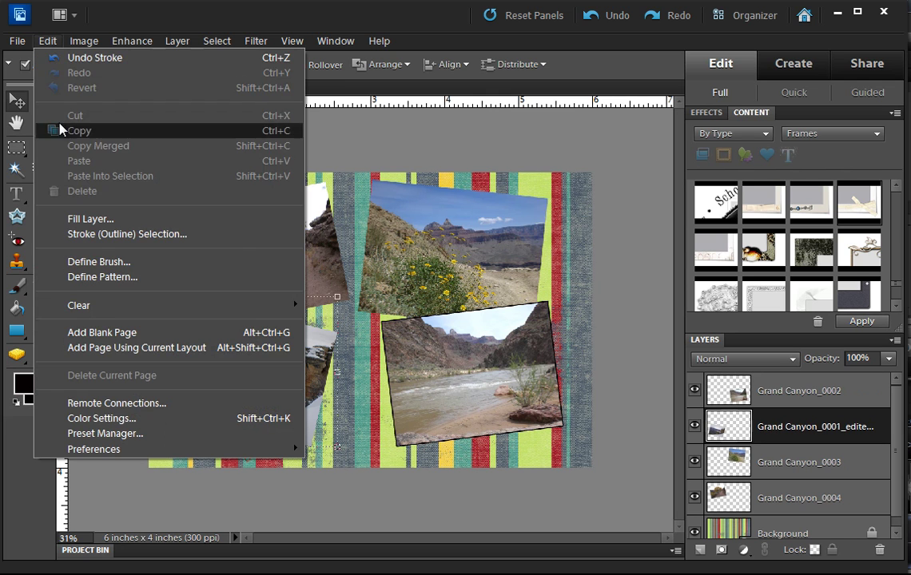
pyautogui.click(100, 234)
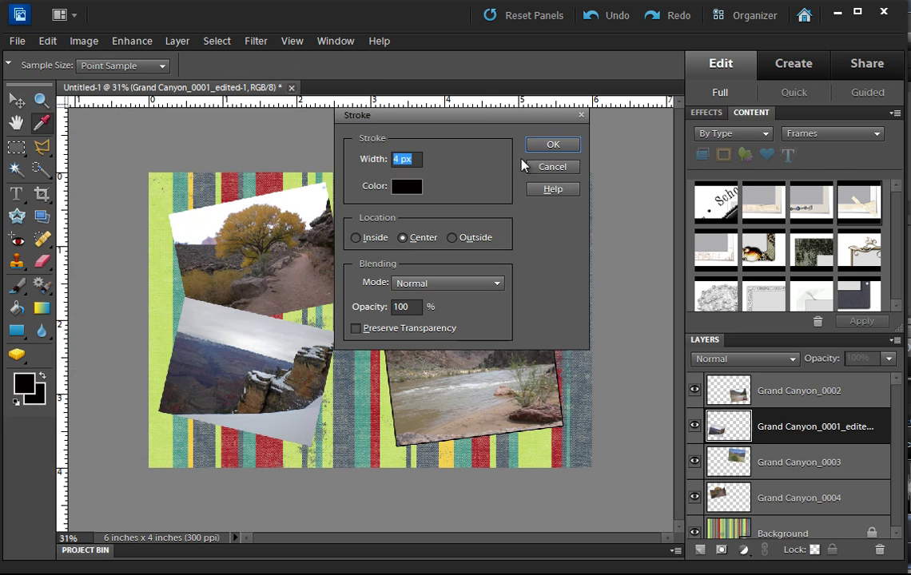
pyautogui.click(529, 164)
pyautogui.click(714, 461)
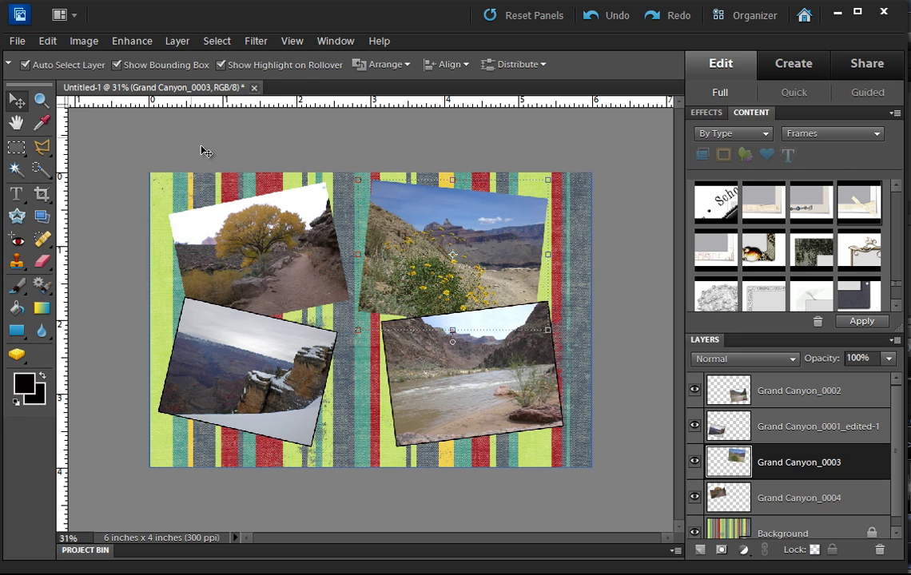
pyautogui.click(48, 41)
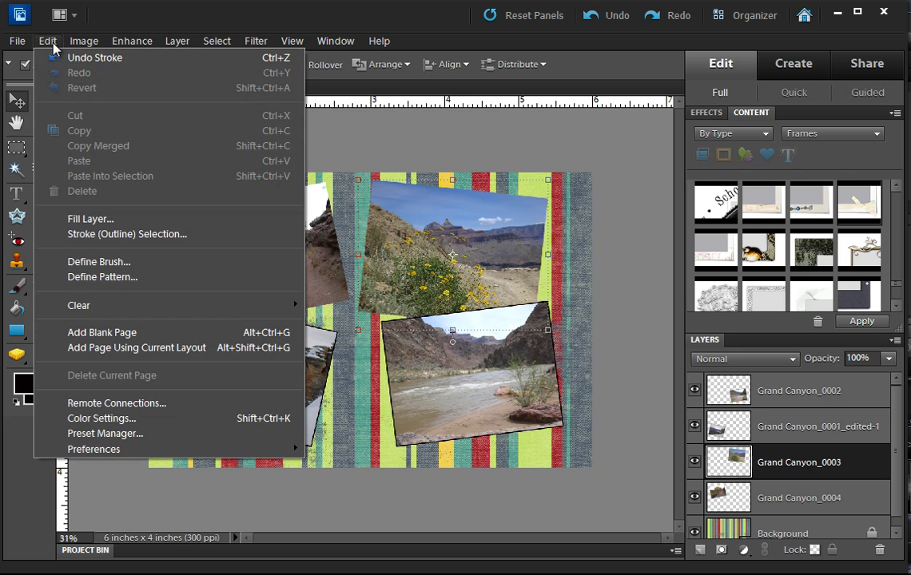
pyautogui.click(120, 234)
pyautogui.click(549, 145)
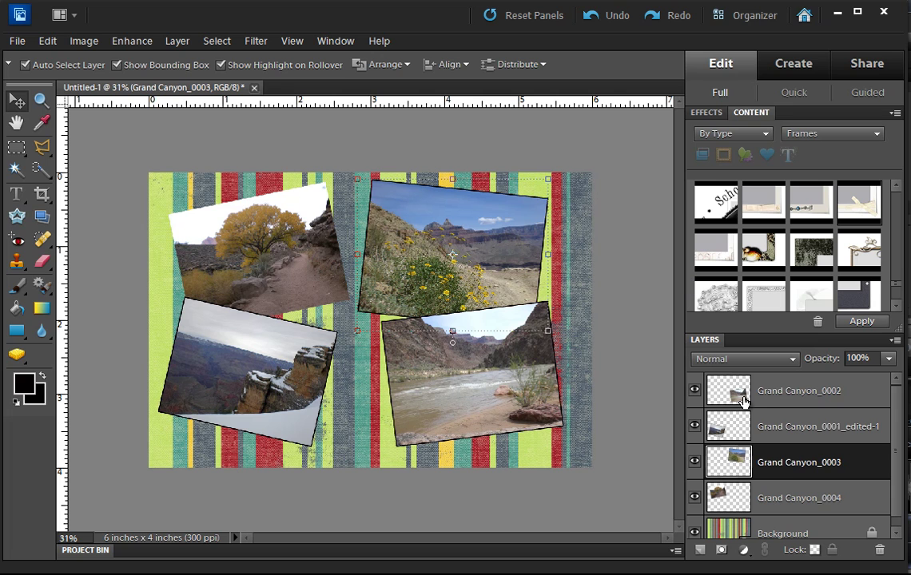
pyautogui.click(791, 494)
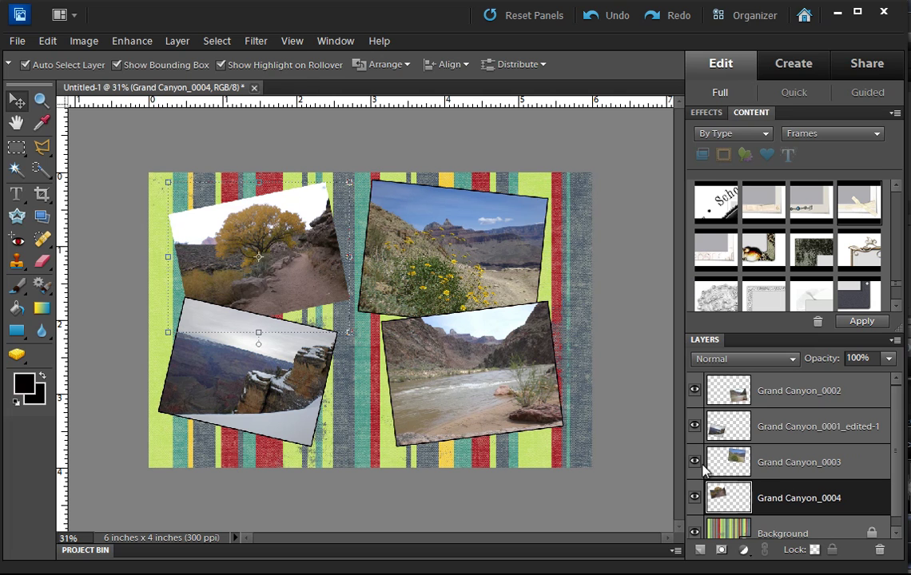
pyautogui.click(48, 44)
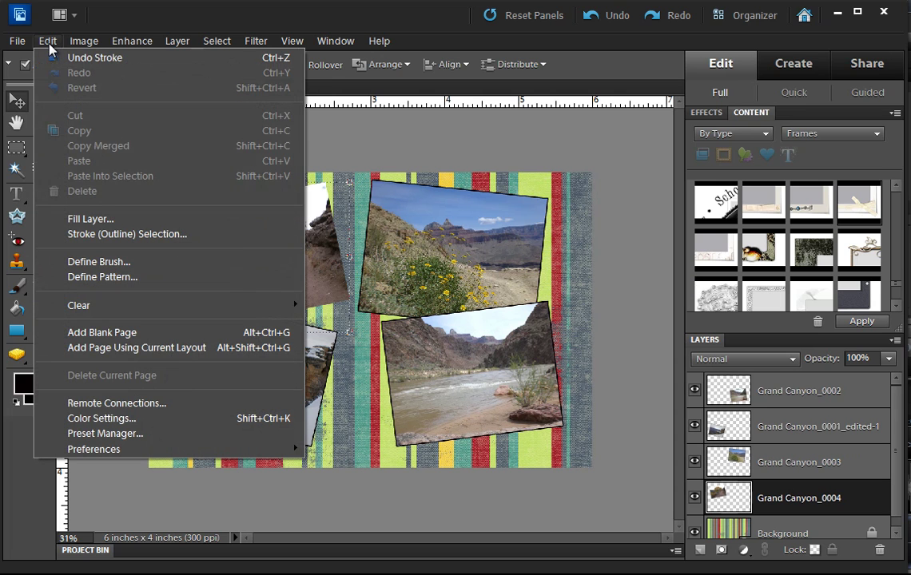
pyautogui.click(86, 234)
pyautogui.click(546, 144)
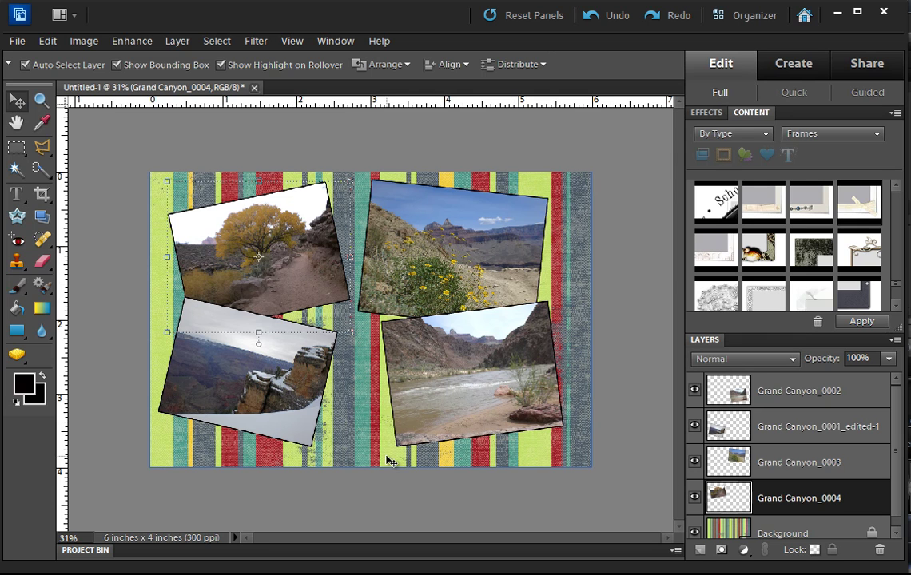
# Step: Start a 48 pt black Nueva Std text layer on the card and type 'GRAND CANY'
pyautogui.click(19, 198)
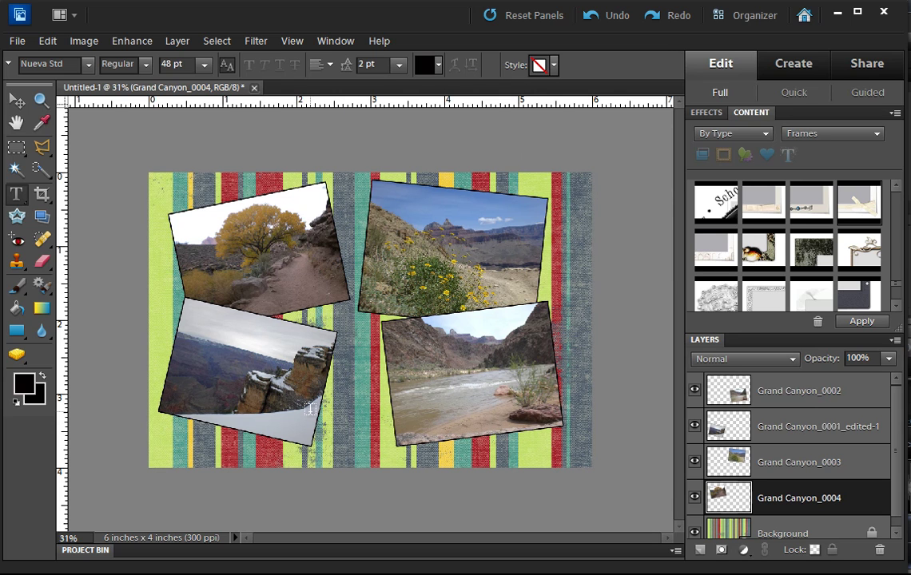
pyautogui.click(413, 430)
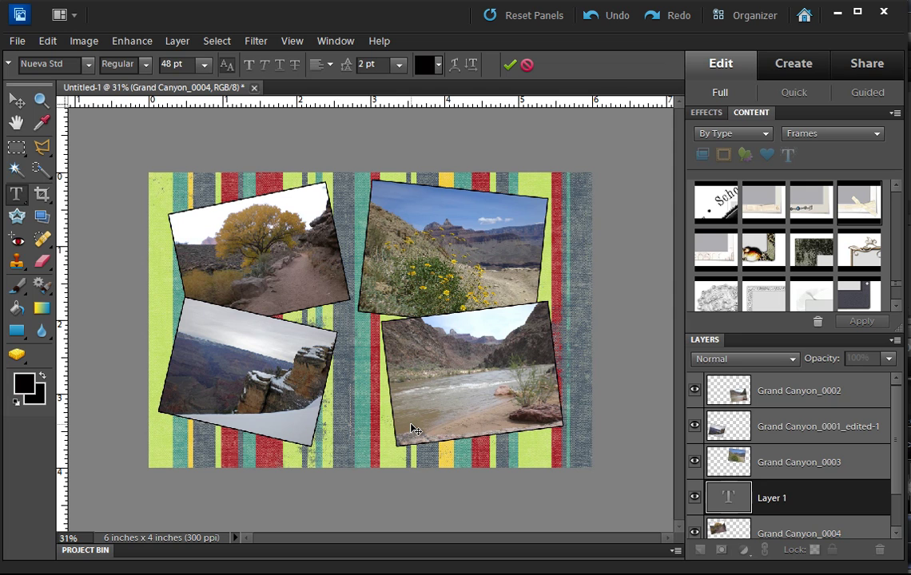
pyautogui.write('GR')
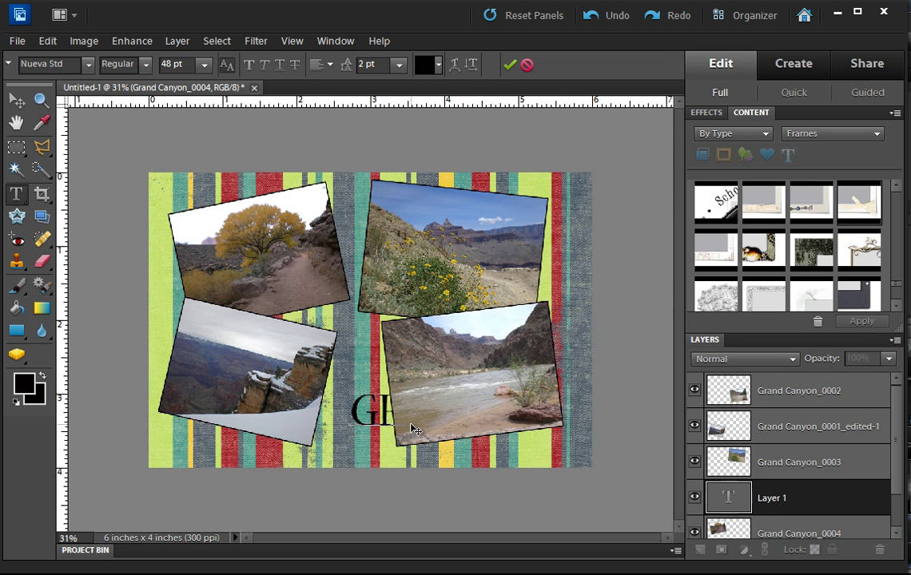
pyautogui.write('AND CANYON')
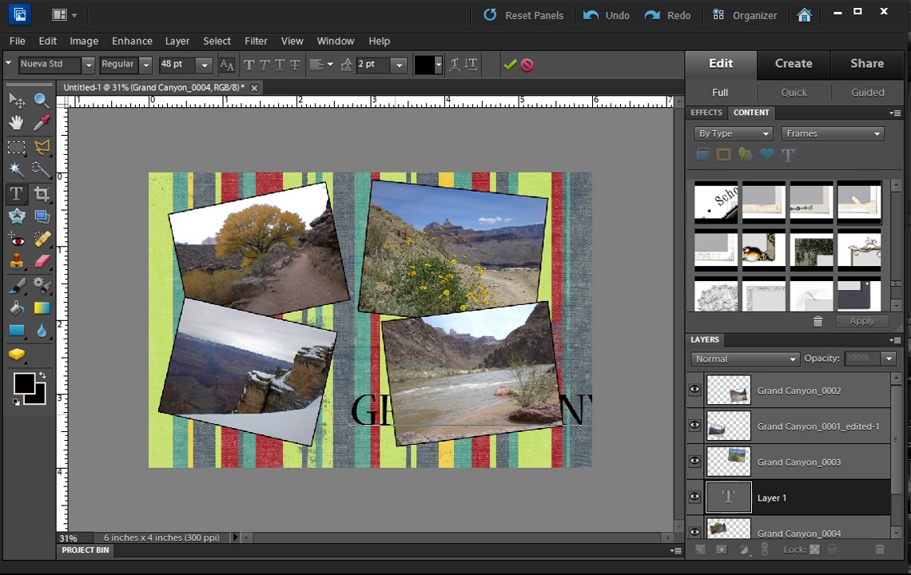
# Step: Move the GRAND CANYON title down across the lower collage and bring its layer to the top
pyautogui.click(17, 100)
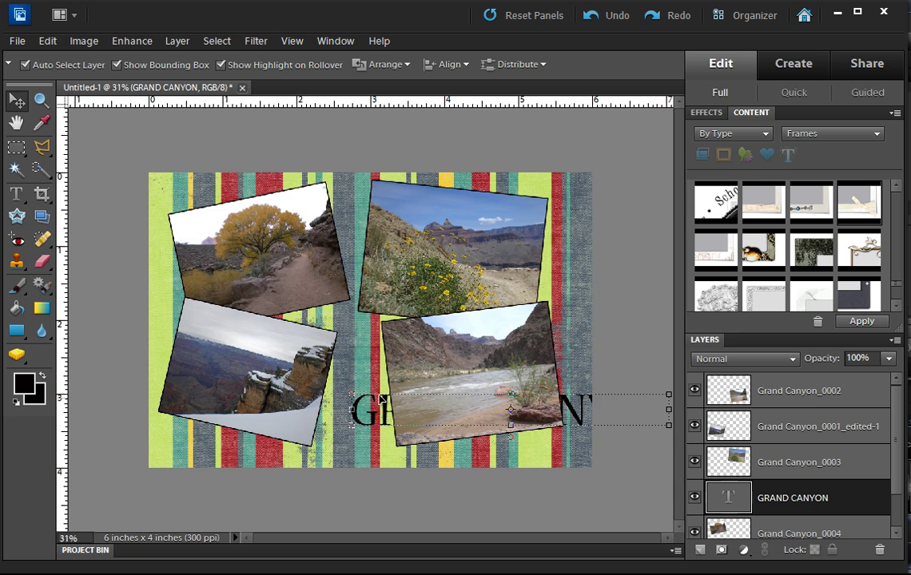
pyautogui.moveTo(379, 411); pyautogui.dragTo(226, 438)
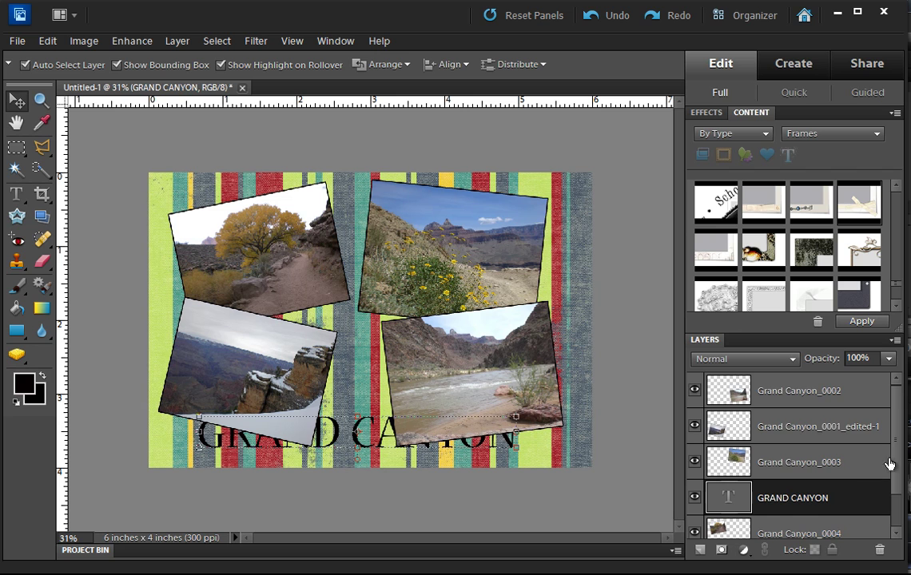
pyautogui.scroll(-1, 801, 409)
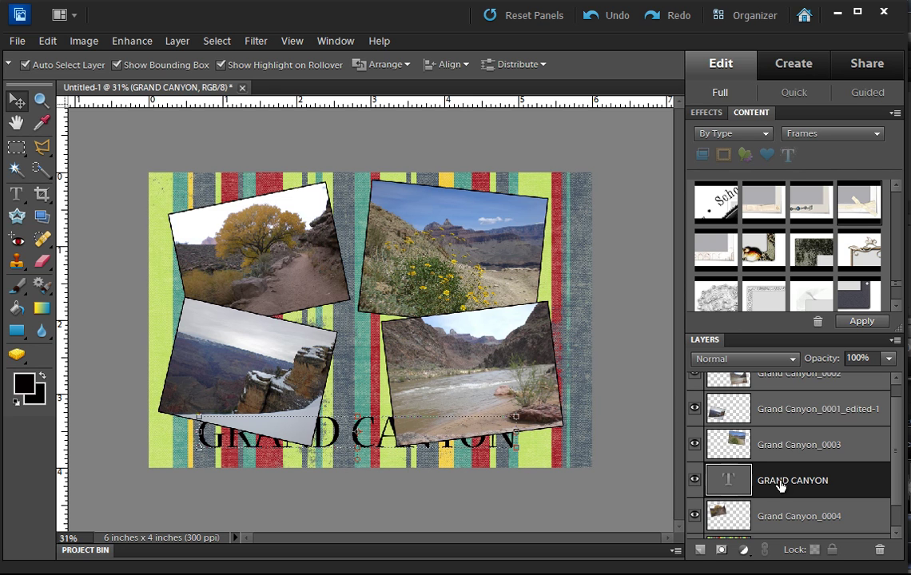
pyautogui.moveTo(783, 486); pyautogui.dragTo(784, 434)
pyautogui.scroll(1, 894, 489)
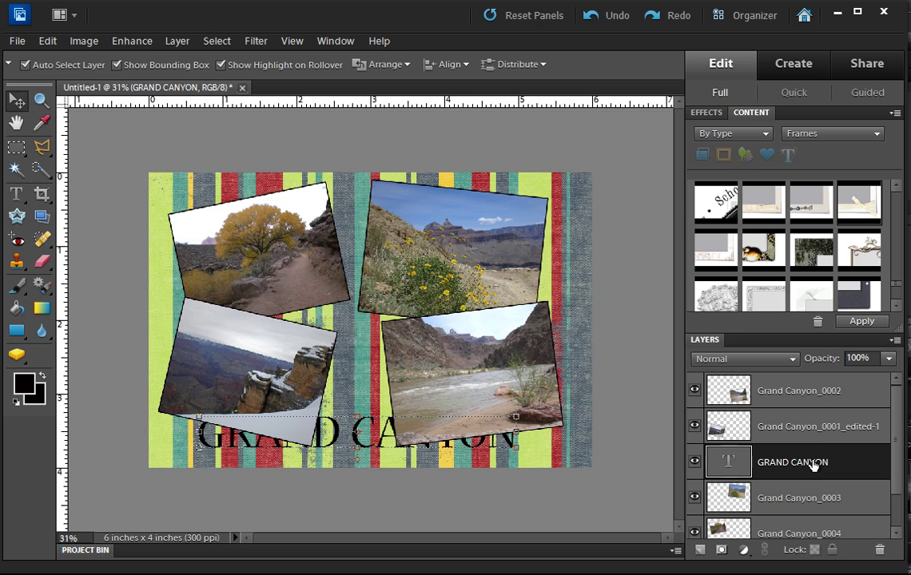
pyautogui.hotkey('ctrl', 'shift', ']')
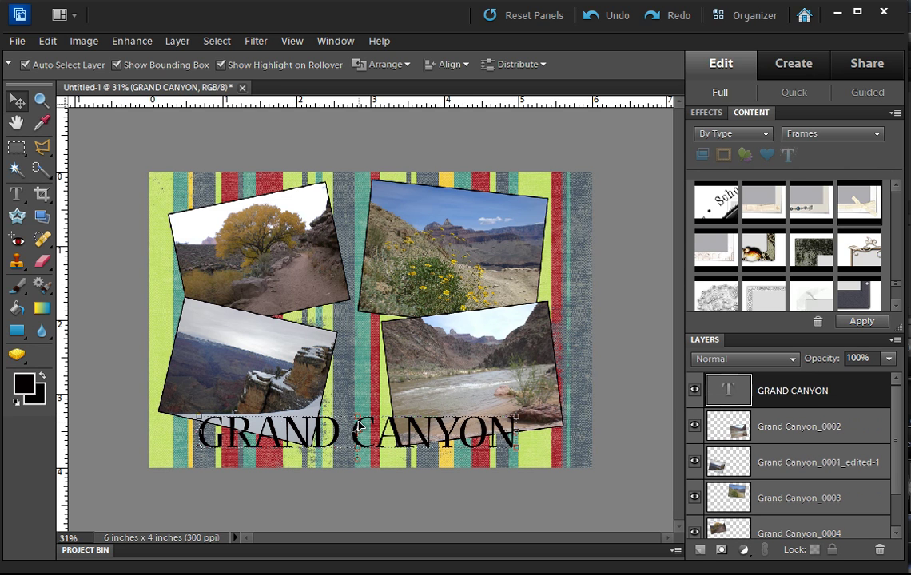
# Step: Resize the whole GRAND CANYON line to 60 pt and nudge it slightly lower
pyautogui.click(16, 193)
pyautogui.doubleClick(279, 432)
pyautogui.tripleClick(212, 431)
pyautogui.click(185, 63)
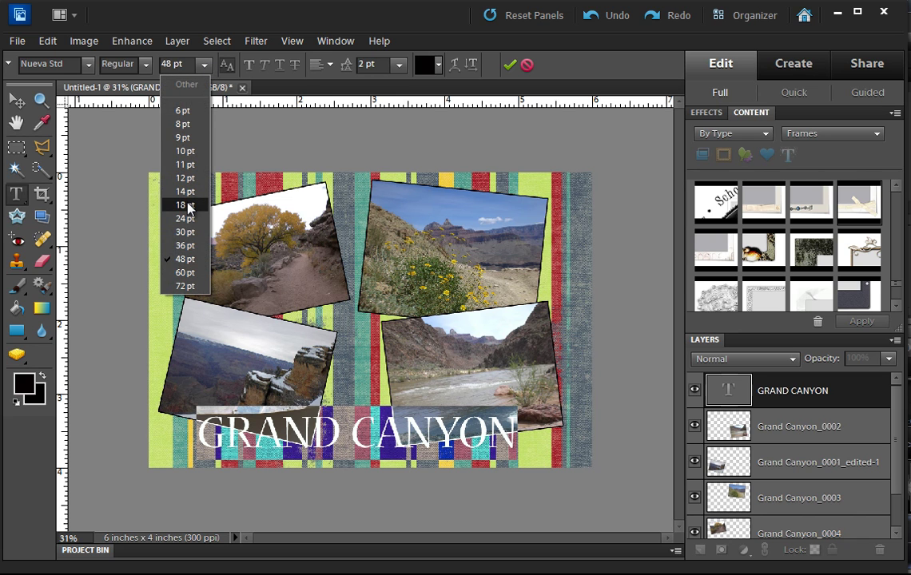
pyautogui.click(186, 272)
pyautogui.click(16, 99)
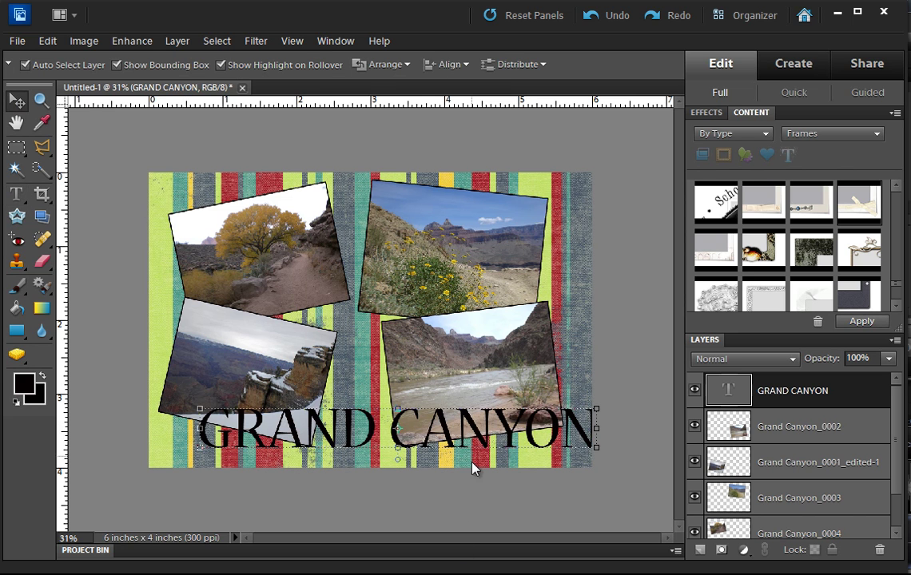
pyautogui.moveTo(442, 438); pyautogui.dragTo(442, 448)
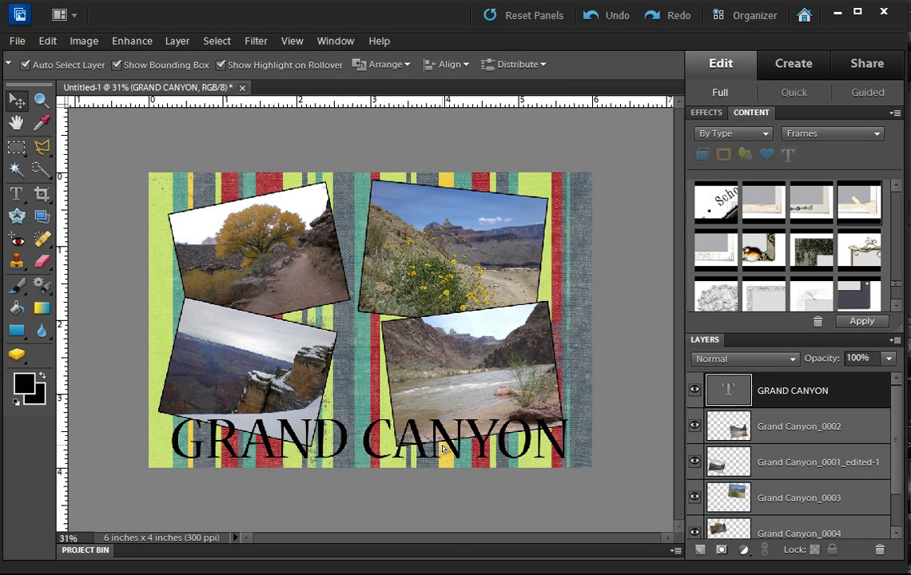
pyautogui.click(442, 447)
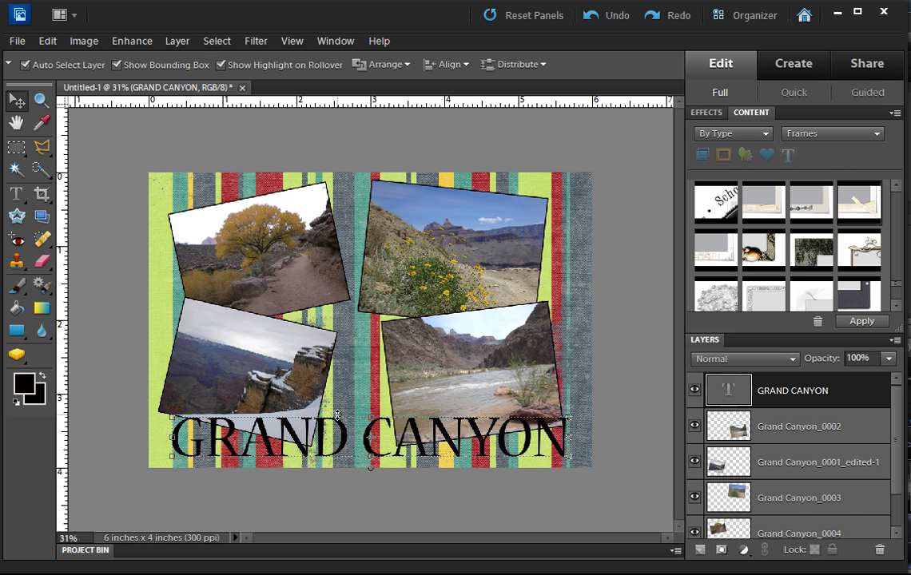
# Step: In Save As, try JPEG, then set the format back to Photoshop PSD for Untitled-1.psd
pyautogui.click(17, 41)
pyautogui.click(38, 176)
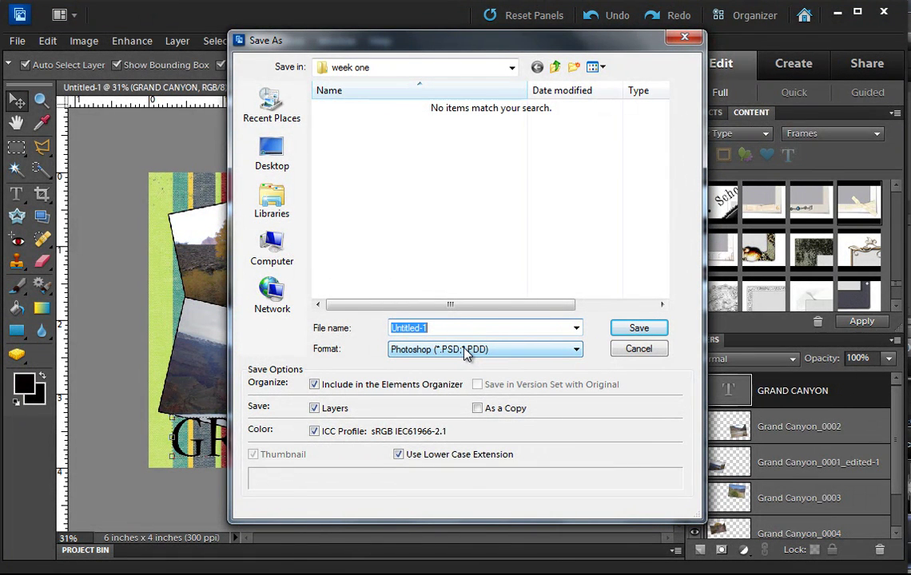
pyautogui.click(466, 351)
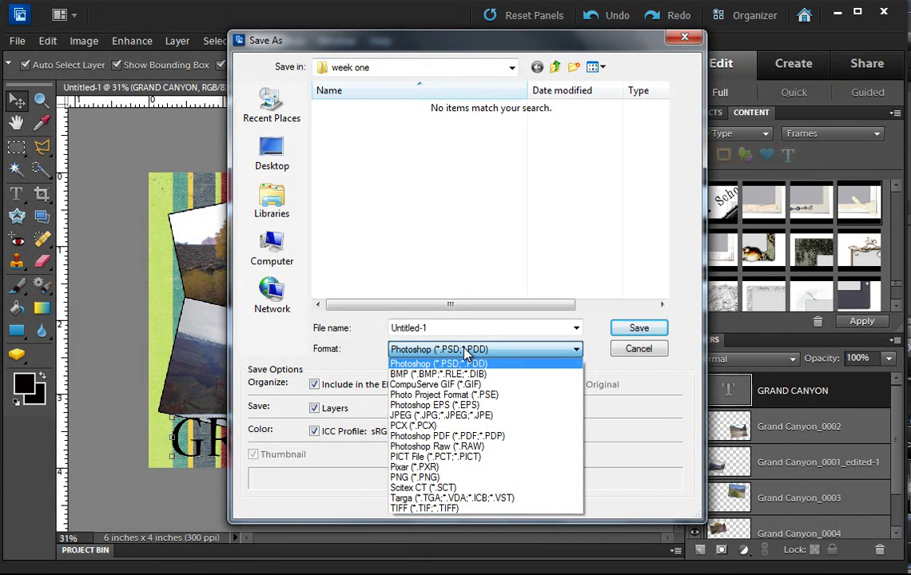
pyautogui.click(414, 416)
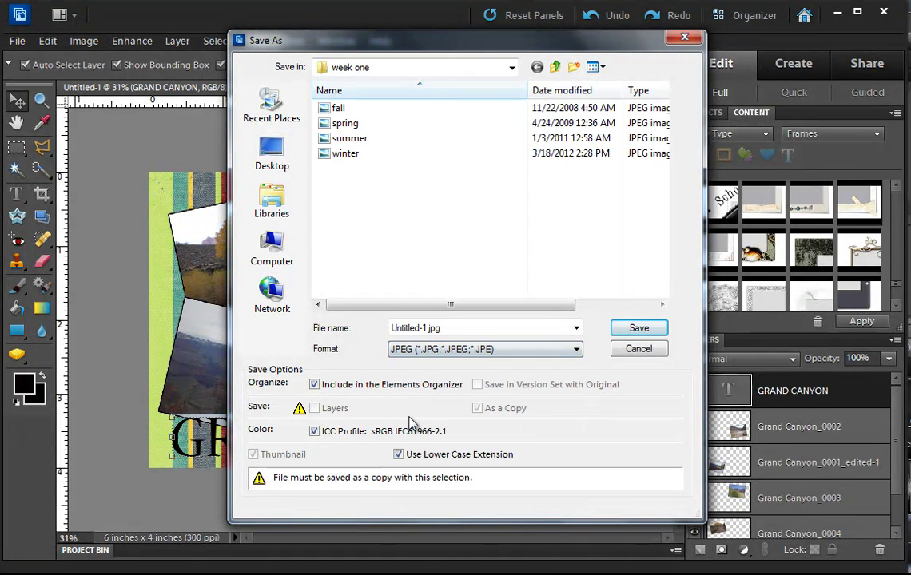
pyautogui.click(438, 351)
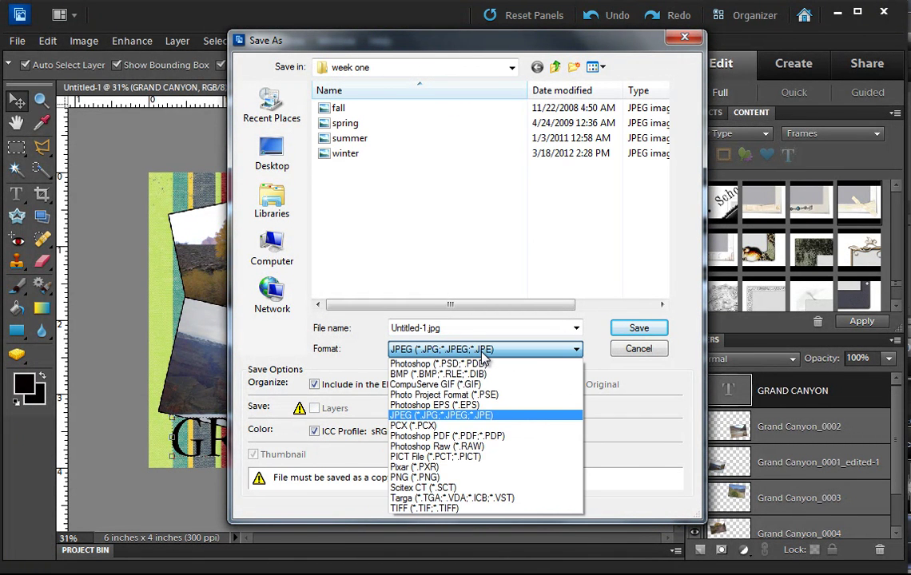
pyautogui.click(521, 364)
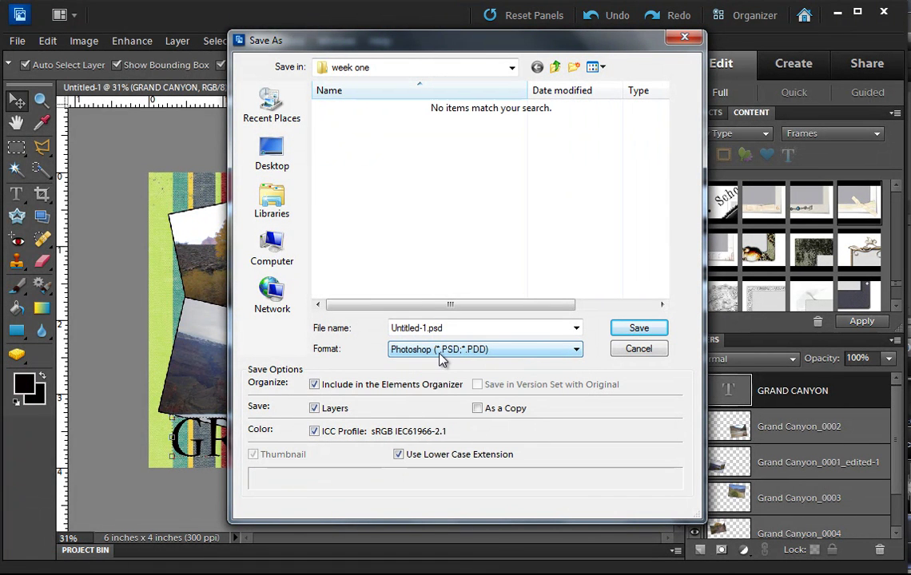
pyautogui.click(546, 351)
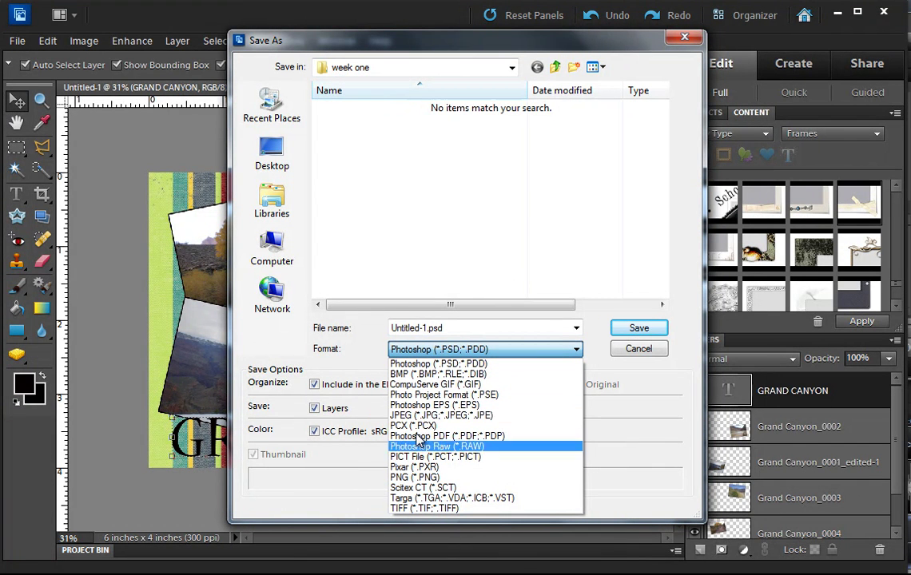
pyautogui.click(527, 332)
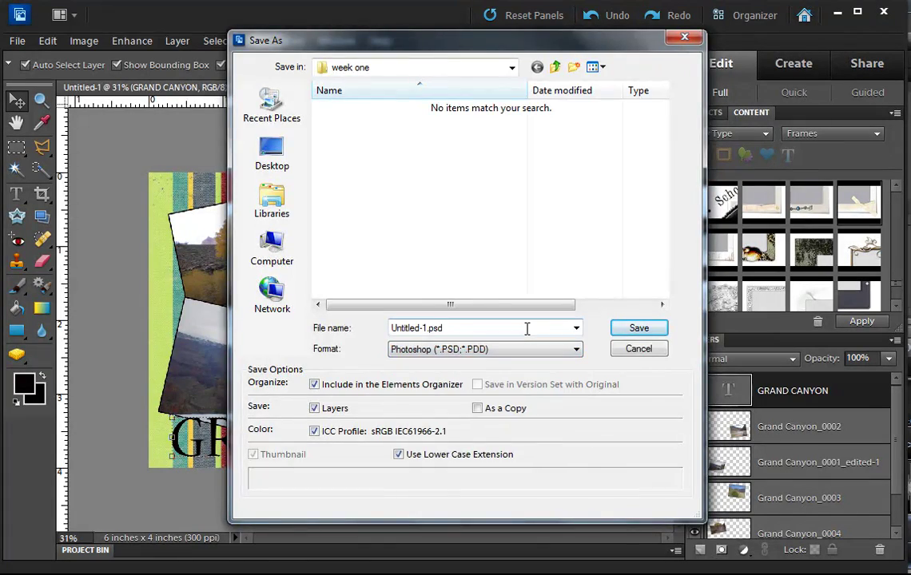
# Step: Cancel the Save As dialog, leaving Untitled-1 unsaved
pyautogui.click(640, 349)
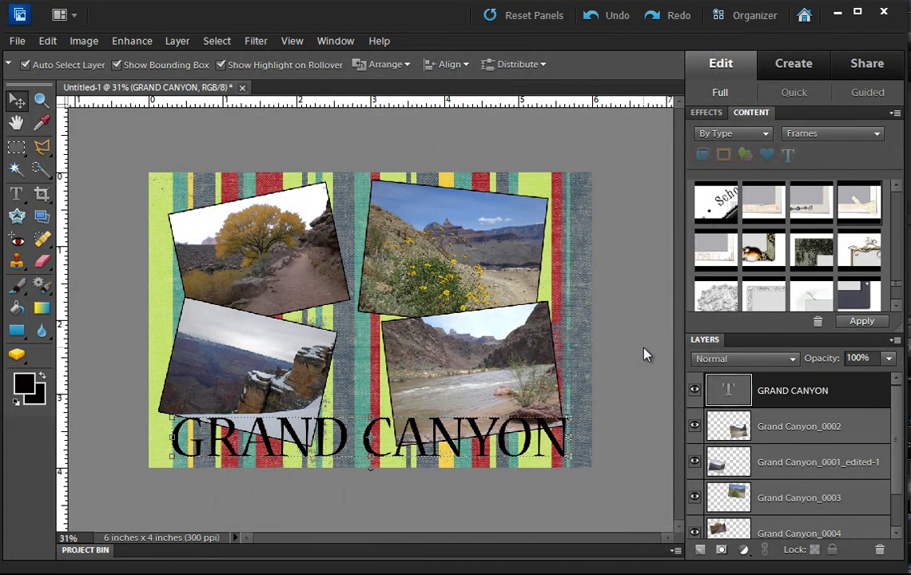